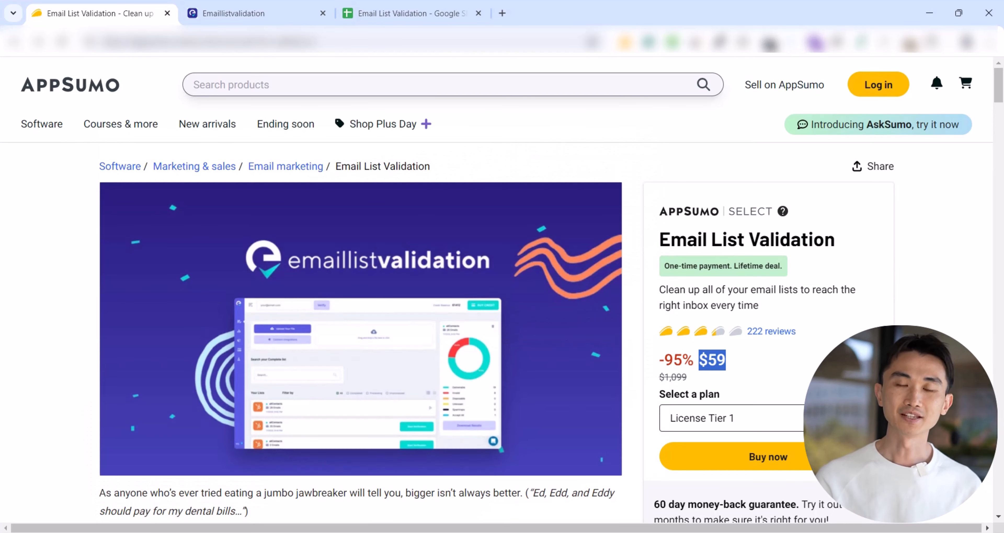
Read the AskSumo summary and customer reviews of Email List Validation on its AppSumo deal page
mouse_move(783, 212)
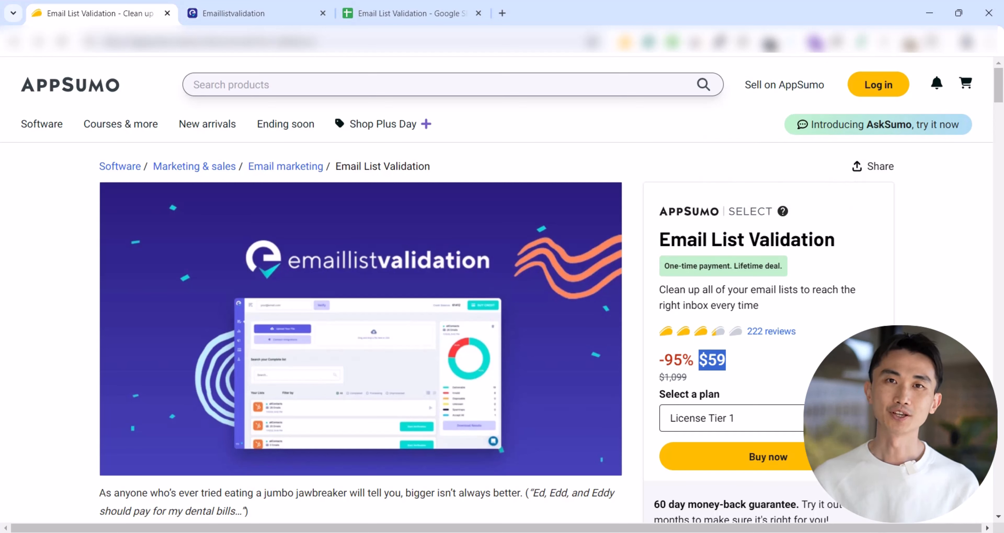
click(750, 360)
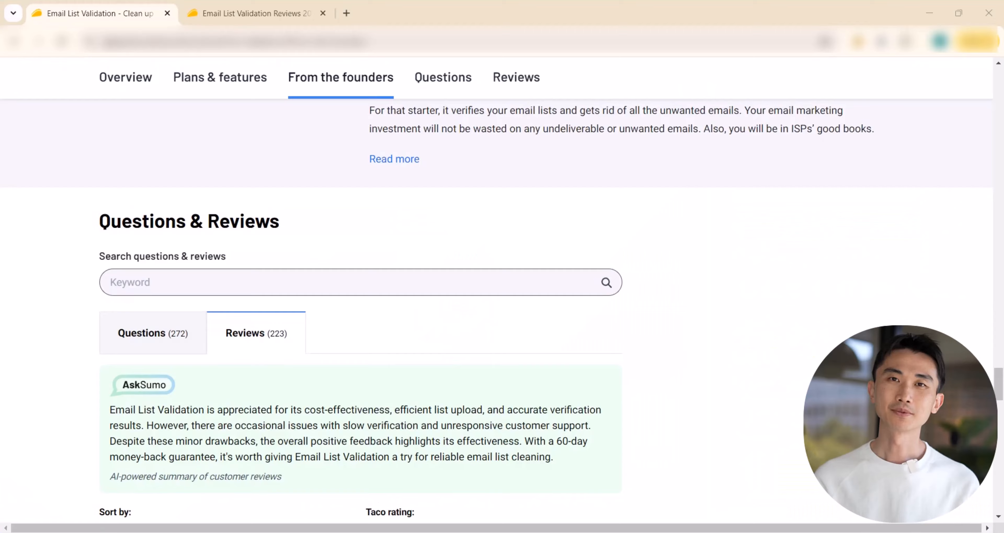
scroll(496, 312, down, 5)
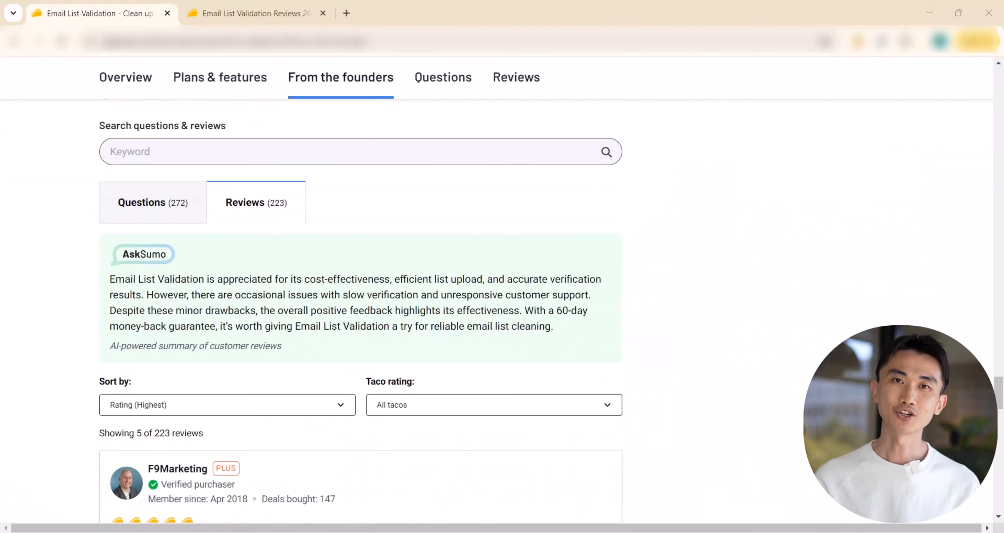
scroll(497, 312, down, 8)
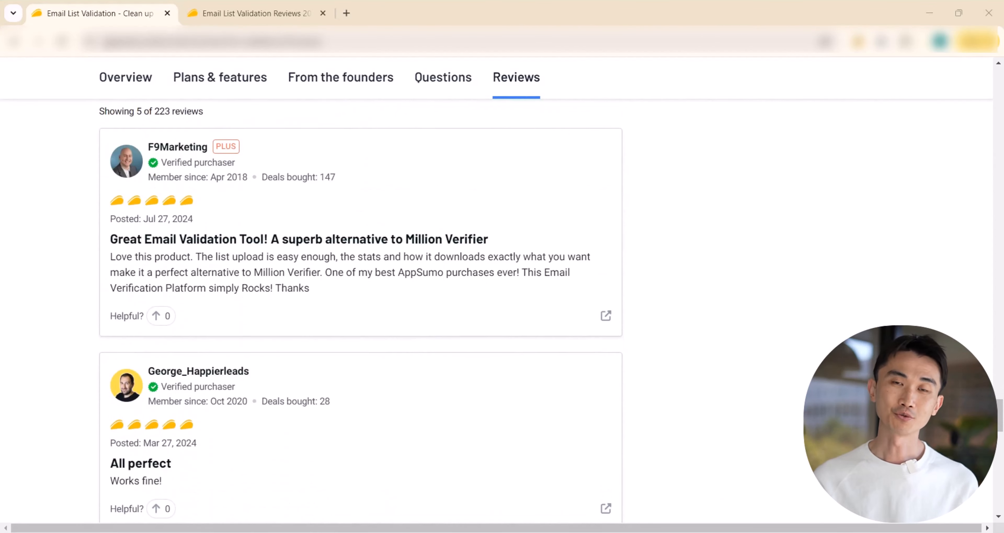
scroll(496, 312, down, 4)
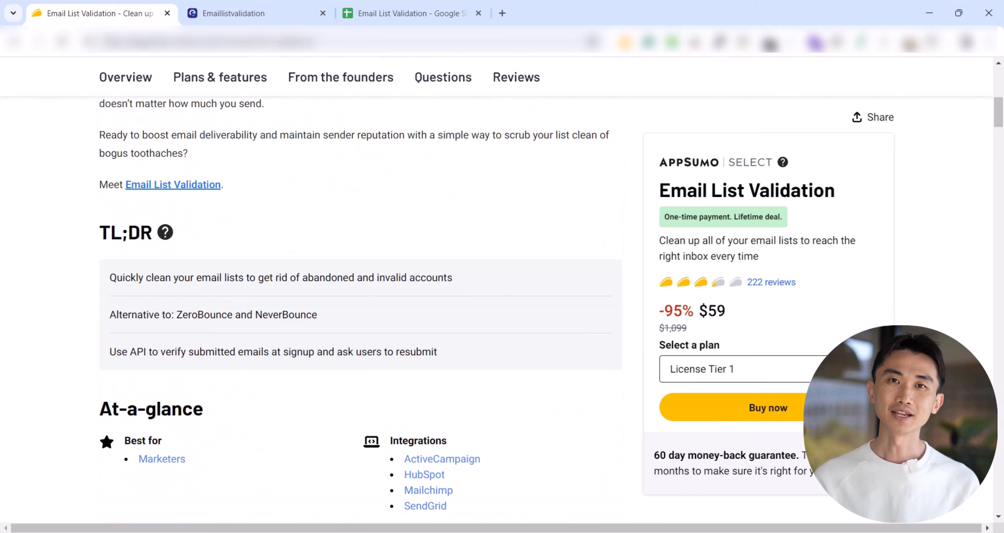
Read the TL;DR and At-a-glance sections, checking the listed alternatives and the audience the tool is best for
drag(254, 315, 317, 315)
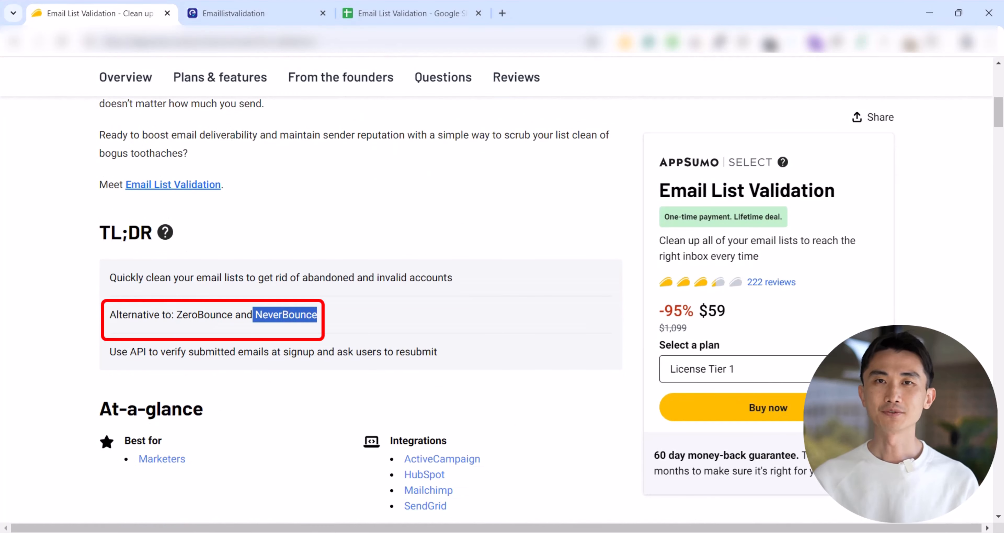
scroll(360, 312, down, 3)
drag(185, 328, 139, 328)
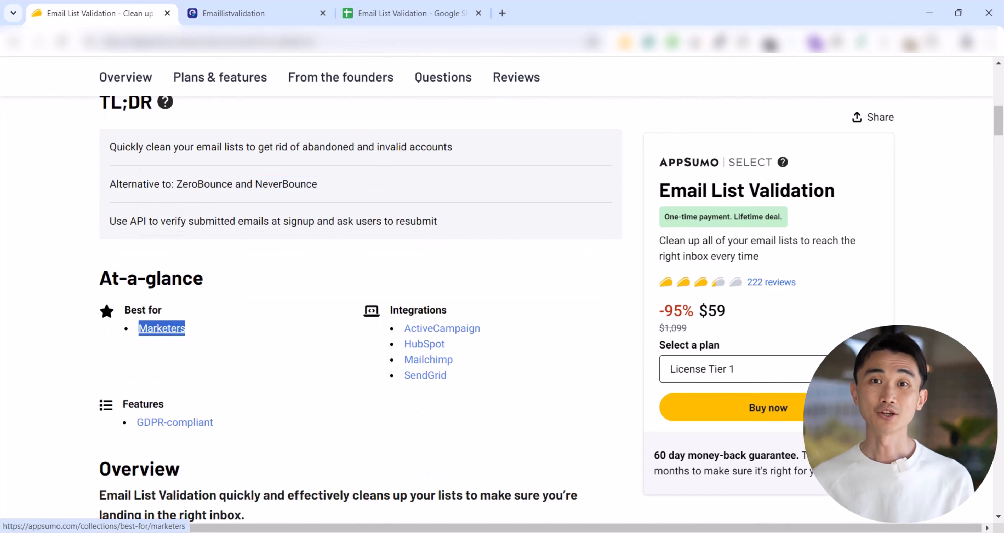
scroll(360, 312, down, 1)
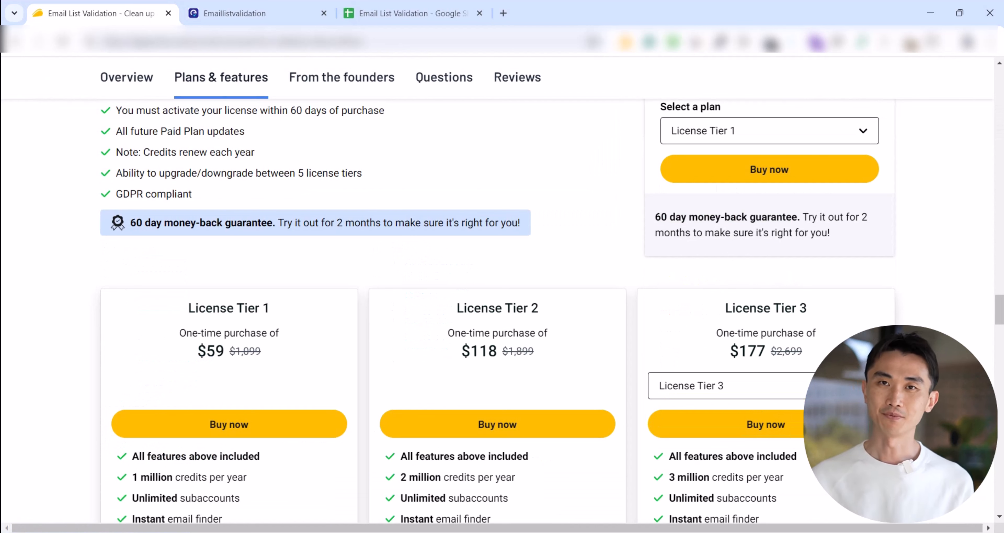
Look over the three license tiers and examine License Tier 1's price, yearly credits and included features
drag(187, 308, 269, 307)
drag(456, 308, 540, 308)
drag(725, 308, 807, 308)
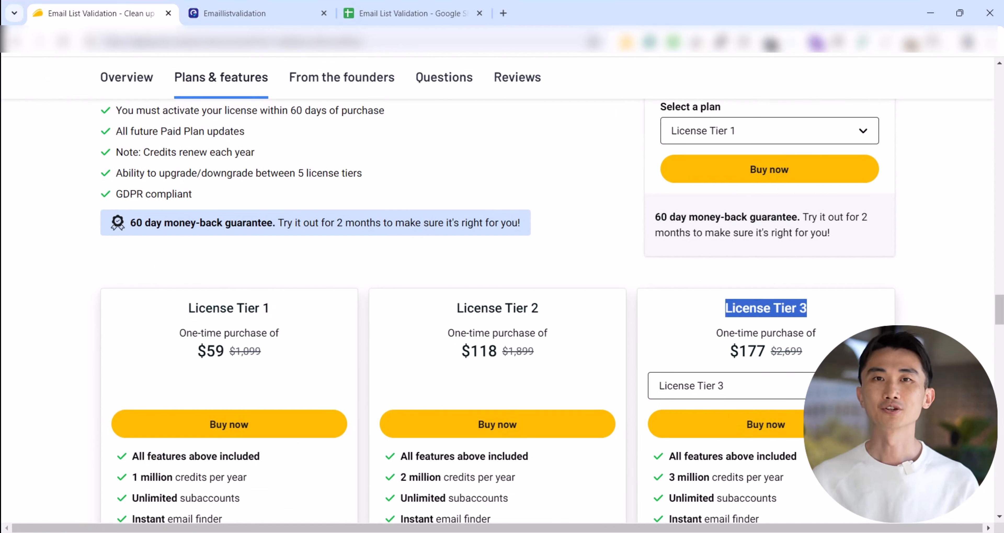
scroll(499, 273, down, 3)
drag(188, 177, 269, 178)
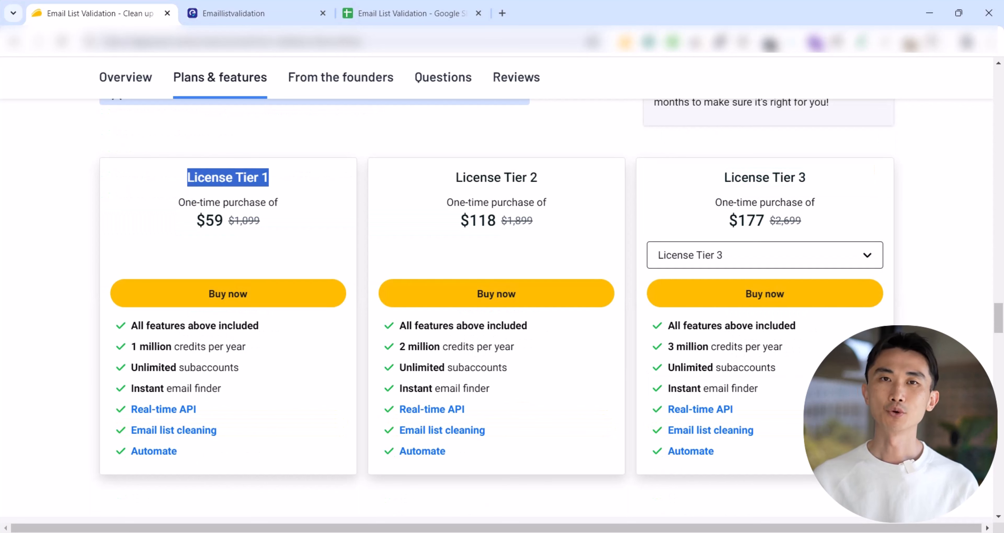
drag(197, 221, 224, 220)
scroll(224, 221, down, 2)
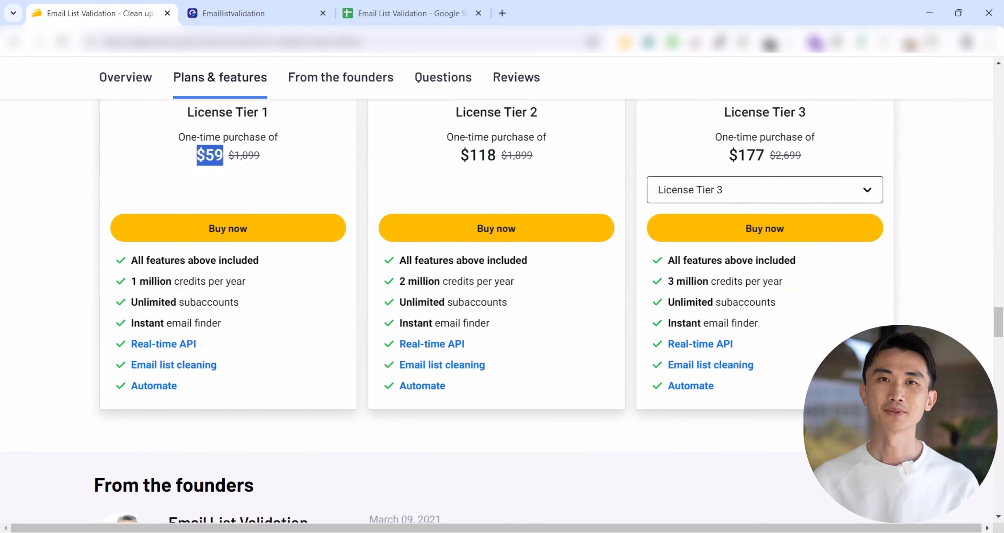
drag(131, 281, 247, 281)
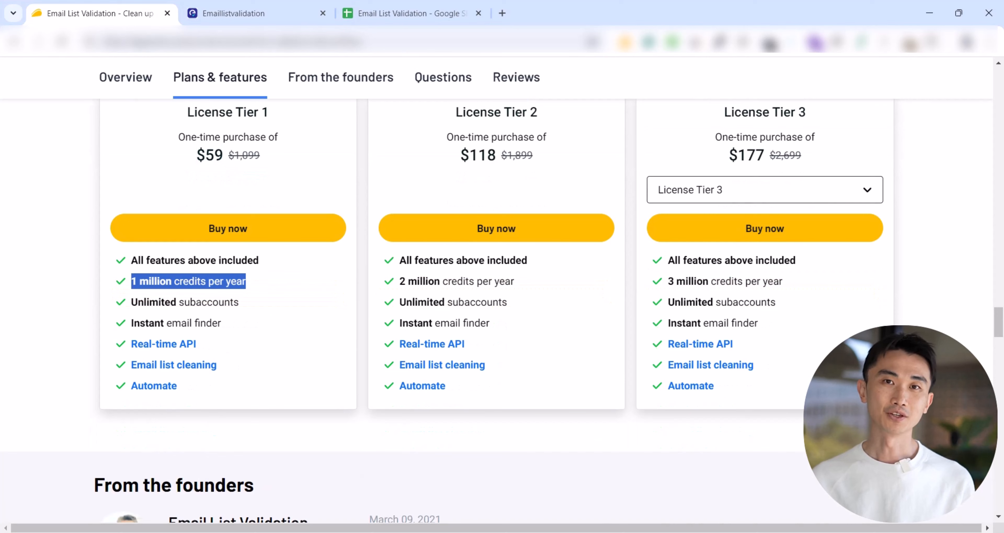
scroll(246, 281, down, 2)
drag(132, 236, 177, 320)
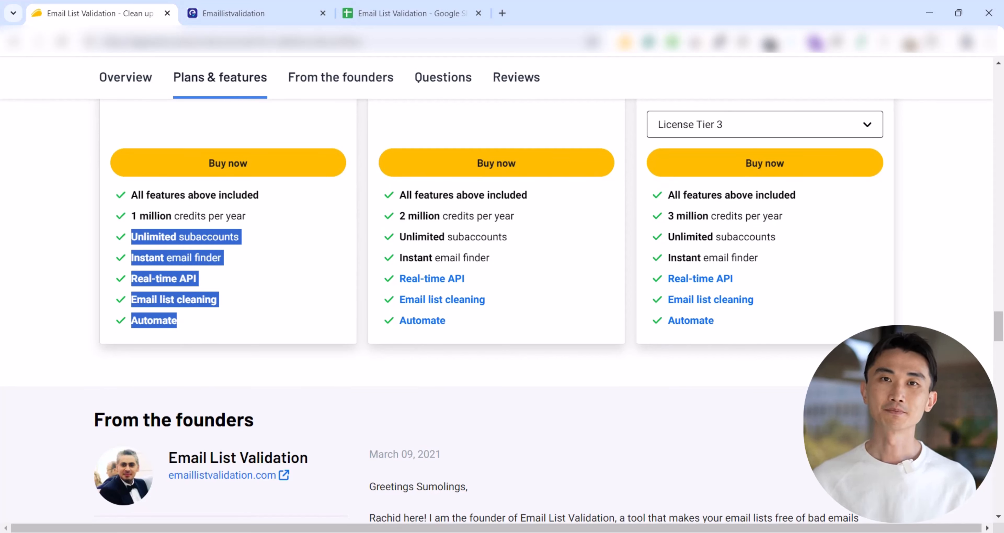
Examine License Tier 2's price and yearly credits, and compare its features with License Tier 1
scroll(497, 273, up, 5)
drag(456, 242, 538, 243)
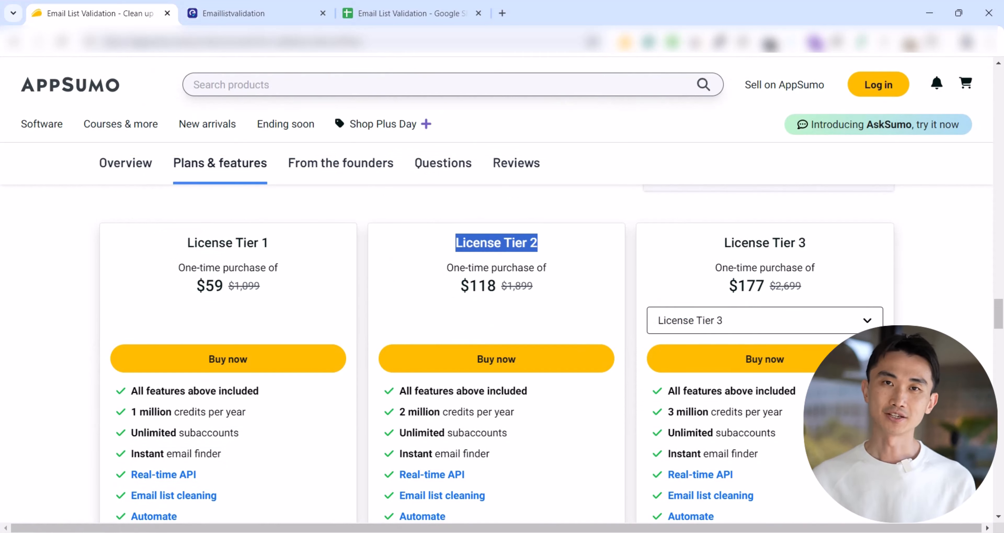
drag(460, 286, 496, 286)
scroll(497, 286, down, 3)
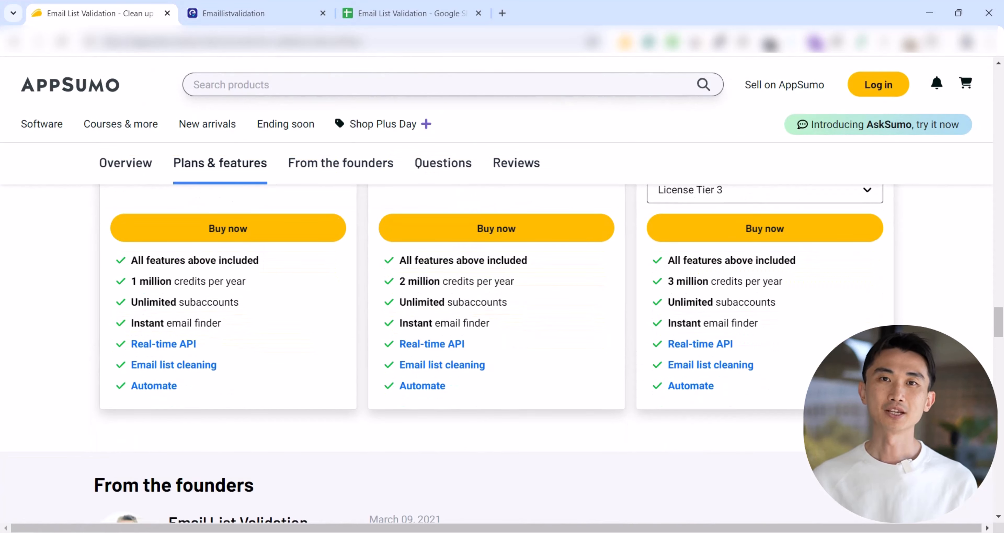
drag(399, 282, 514, 281)
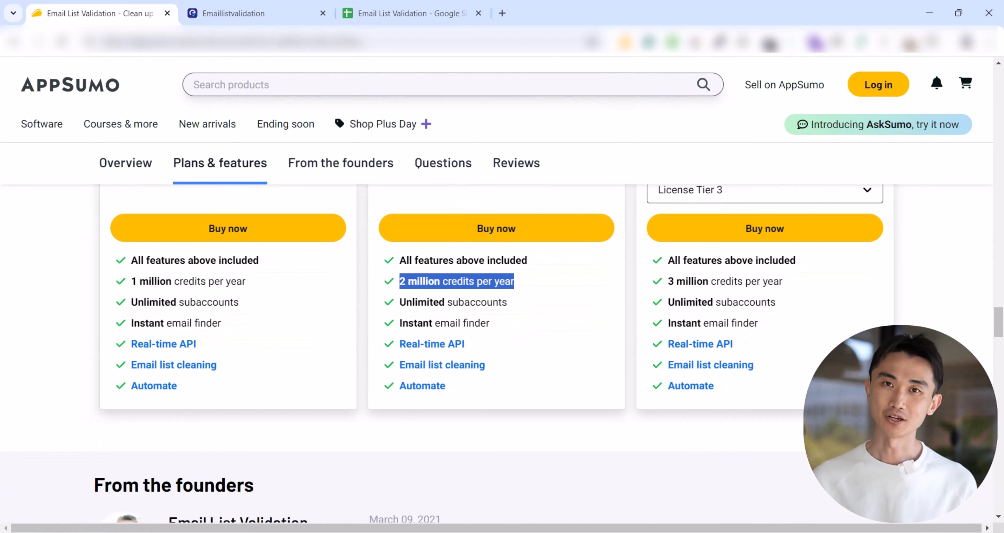
drag(176, 386, 131, 282)
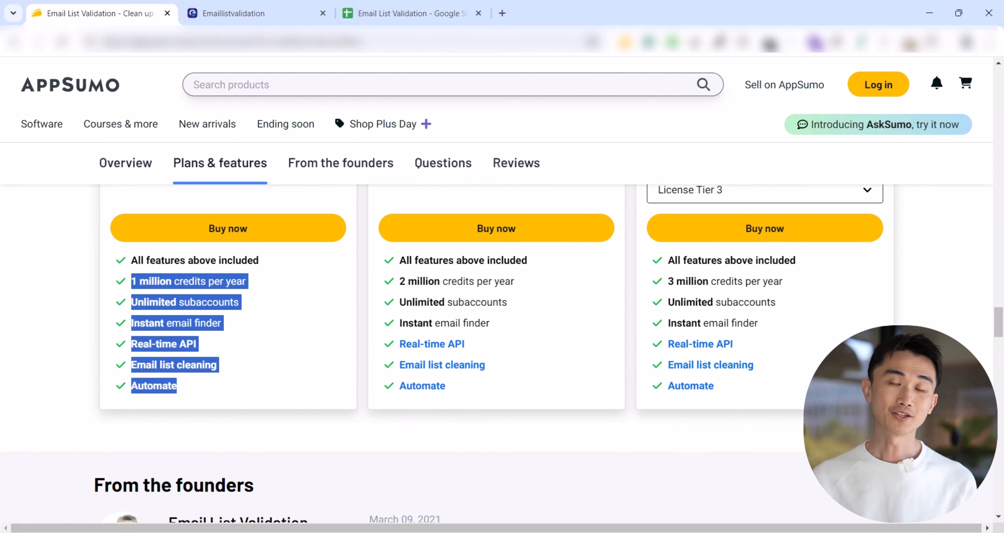
Examine License Tier 3's price and yearly credits, and compare its features with License Tier 1
scroll(496, 353, up, 3)
drag(724, 242, 805, 243)
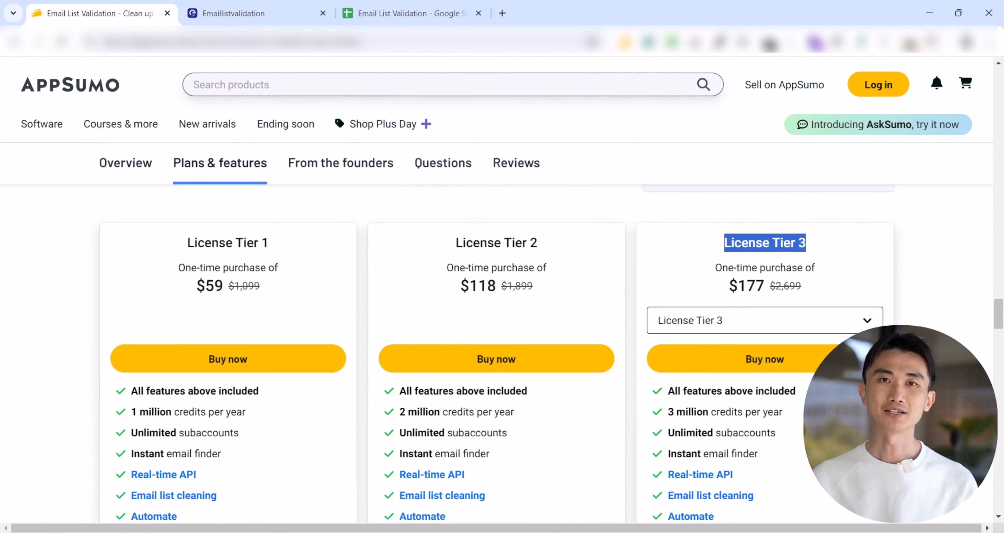
drag(729, 285, 764, 286)
scroll(765, 285, down, 3)
drag(668, 281, 782, 282)
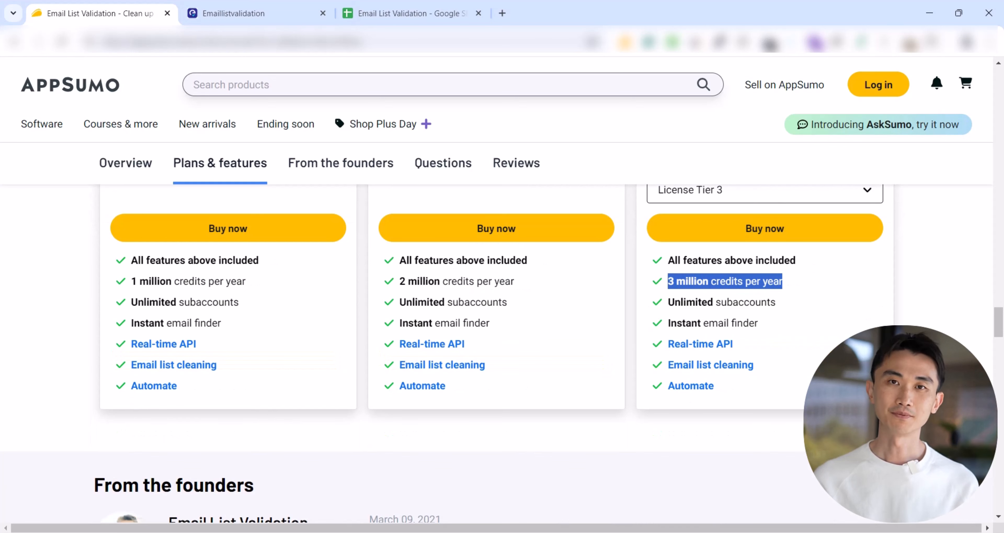
drag(131, 302, 177, 386)
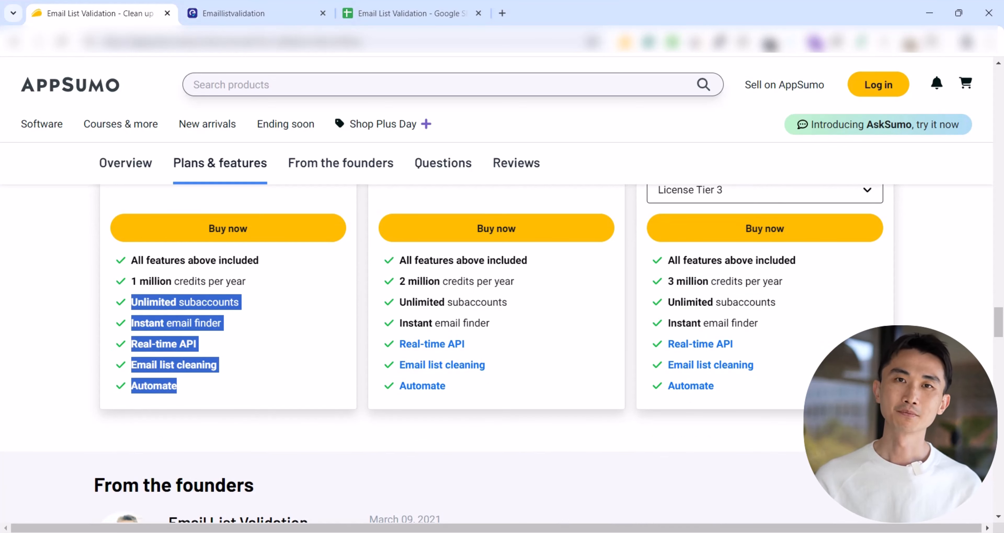
scroll(496, 327, down, 1)
scroll(497, 327, up, 1)
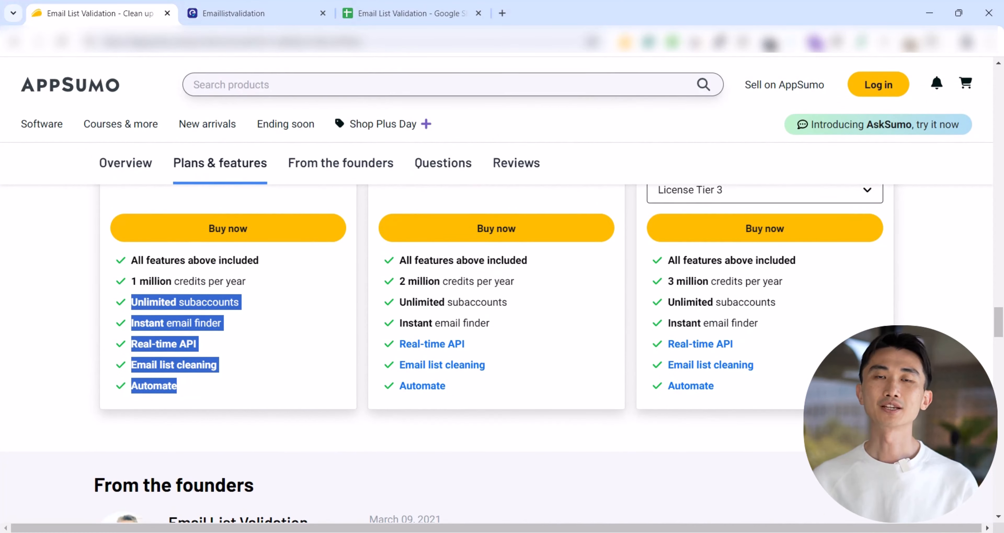
click(296, 335)
Switch to the Emaillistvalidation app and verify the copied email address with Single Email Verification
click(258, 13)
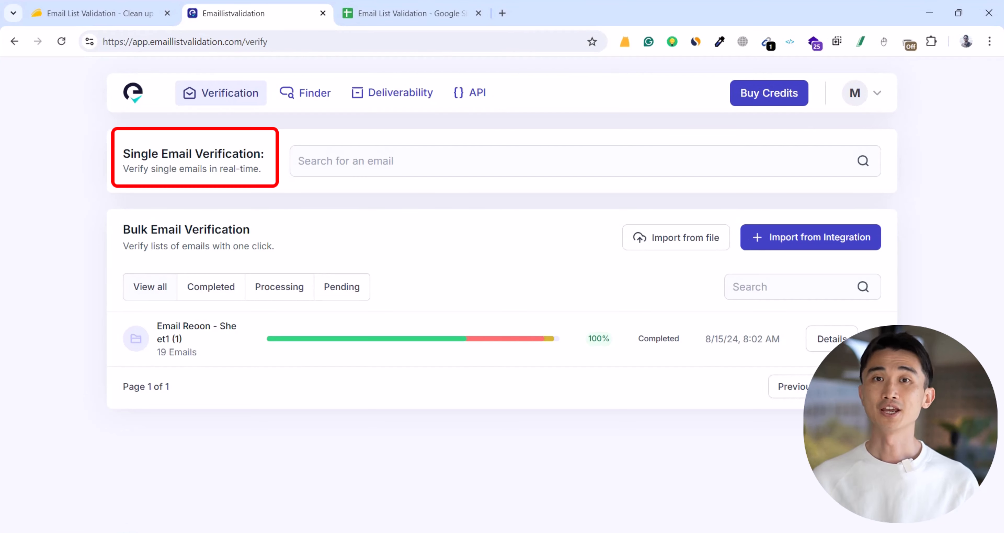
click(351, 161)
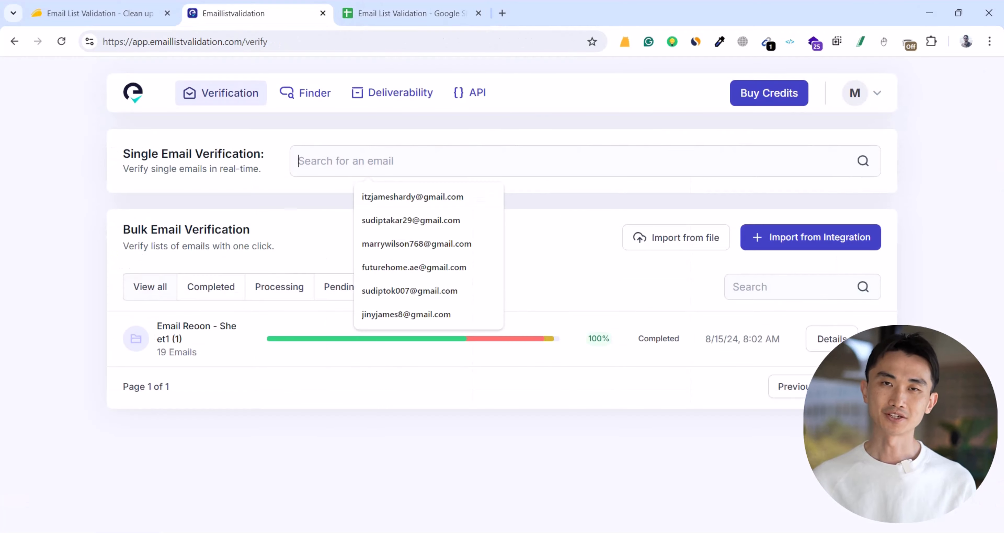
key(ctrl+v)
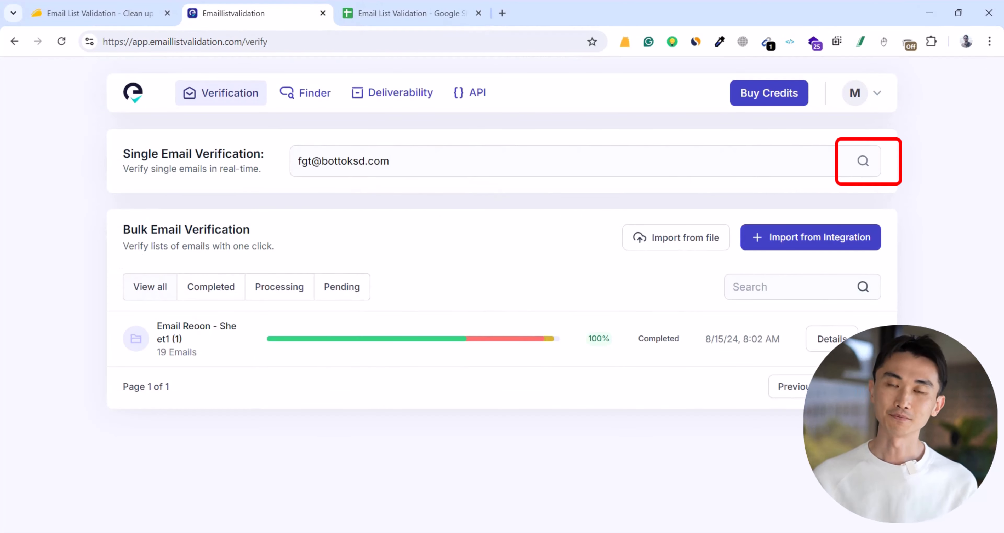
key(Return)
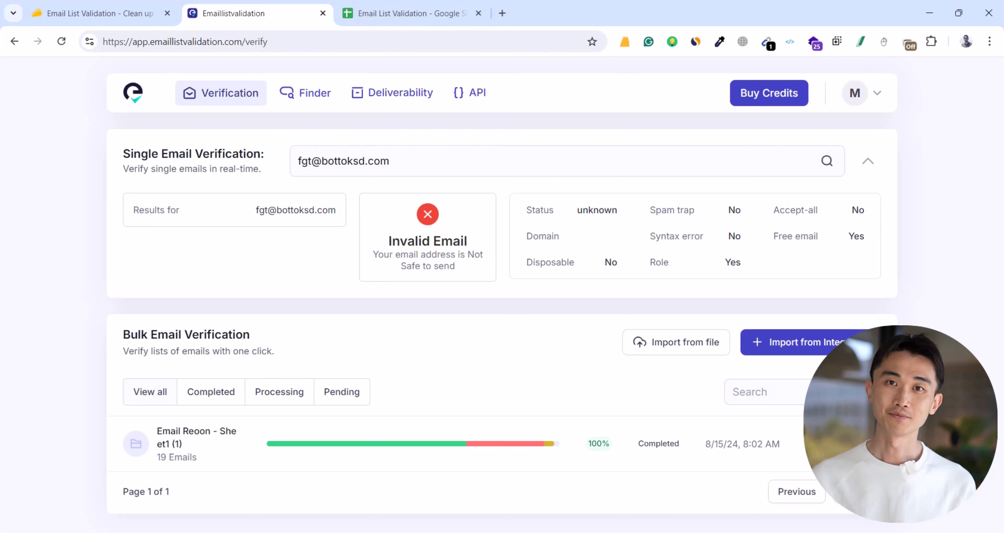
Examine the single email's verdict, sending safety note and disposable status, as well as the Bulk Email Verification section
drag(388, 241, 467, 241)
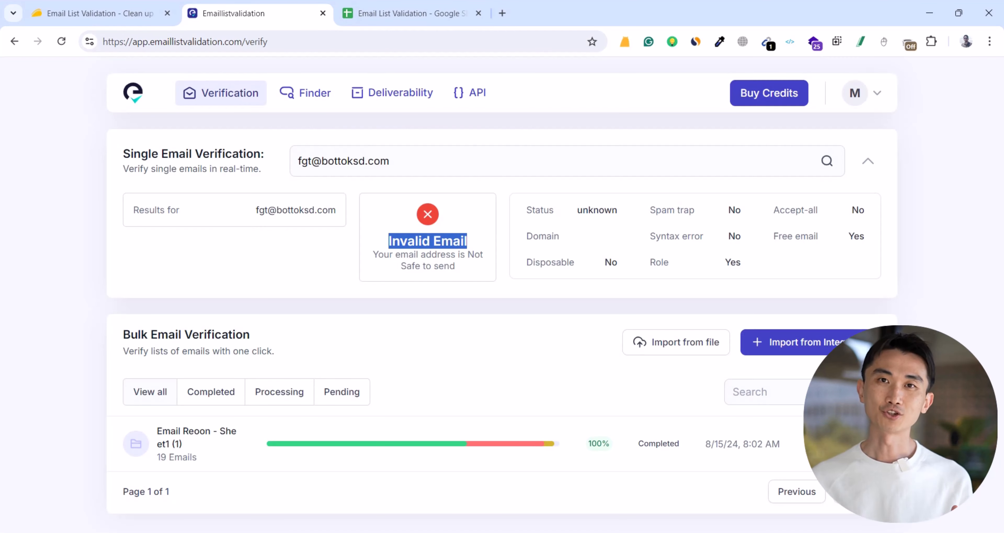
click(469, 243)
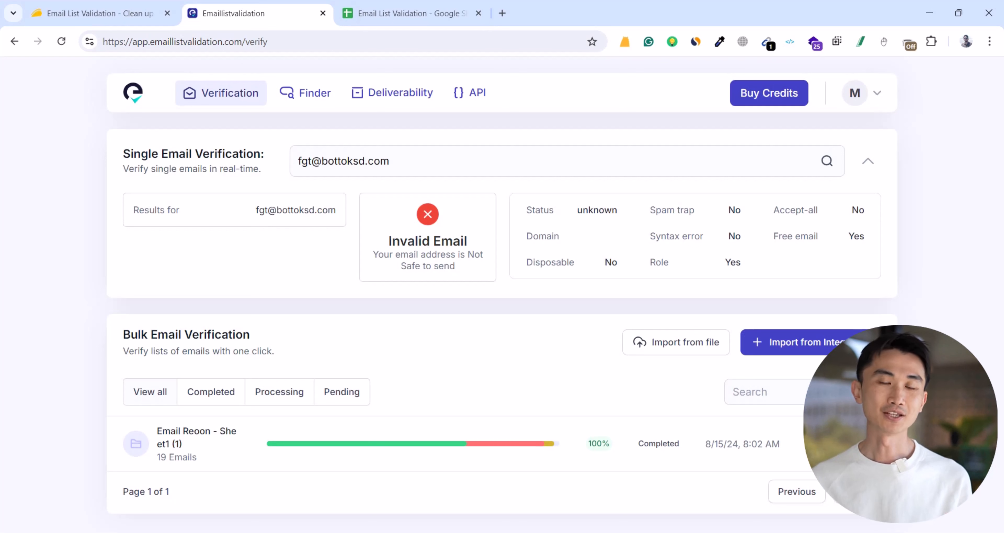
drag(373, 254, 454, 266)
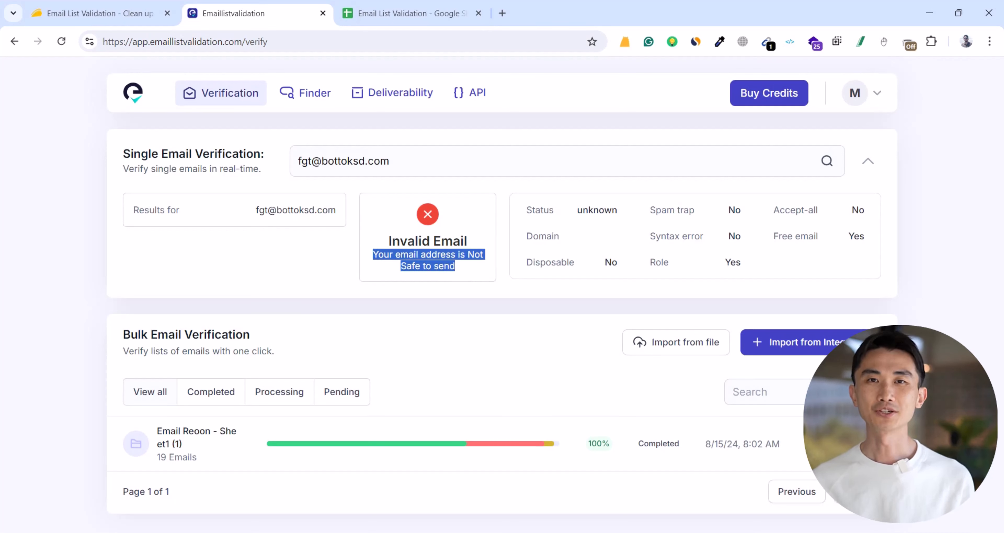
click(460, 267)
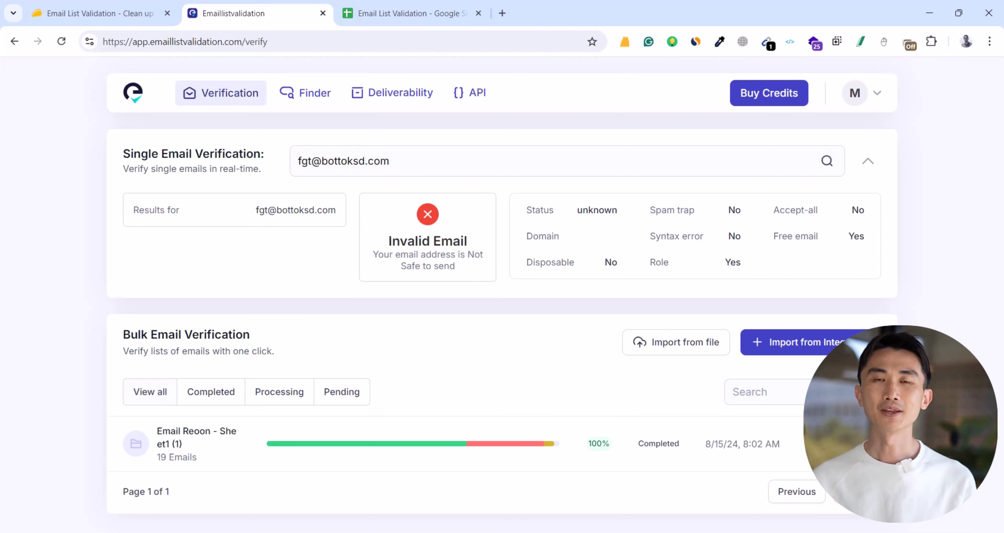
drag(526, 262, 617, 262)
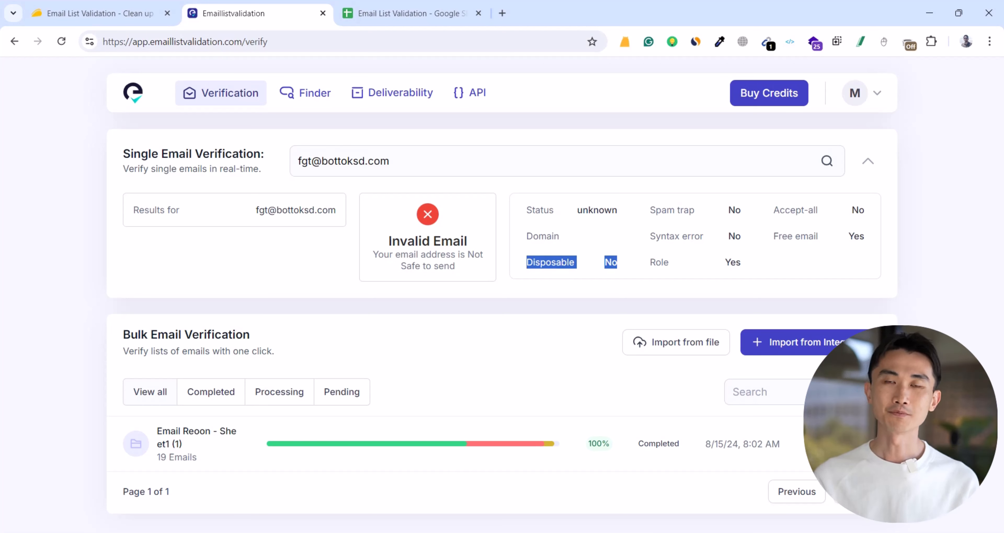
drag(124, 334, 250, 334)
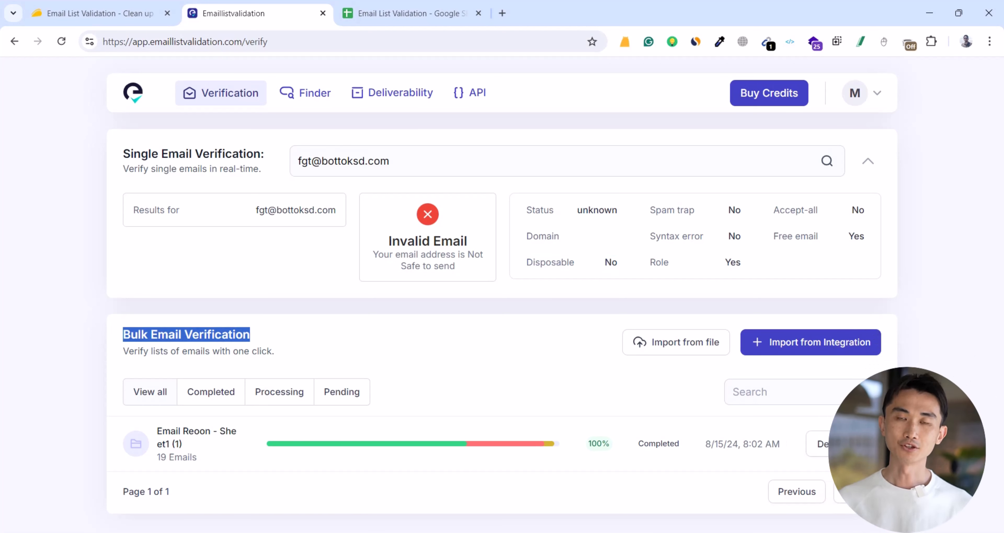
Switch to the Email List Validation Google Sheet and copy the email addresses in cells A1:A11
key(ctrl+Tab)
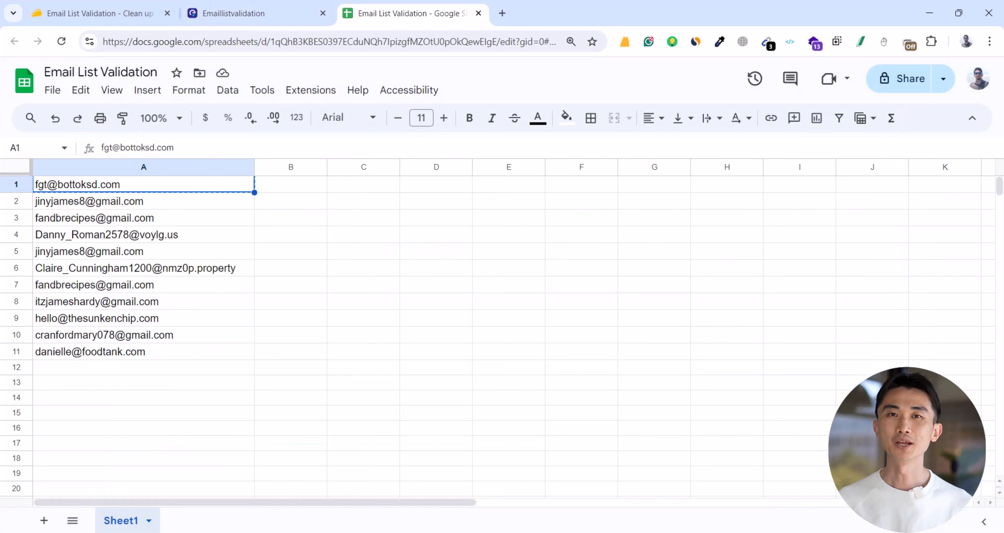
key(shift+Down)
key(shift+Down)
key(shift+Down)
key(shift+Down)
key(shift+Down)
key(shift+Down)
key(shift+Down)
key(shift+Down)
key(shift+Down)
key(shift+Down)
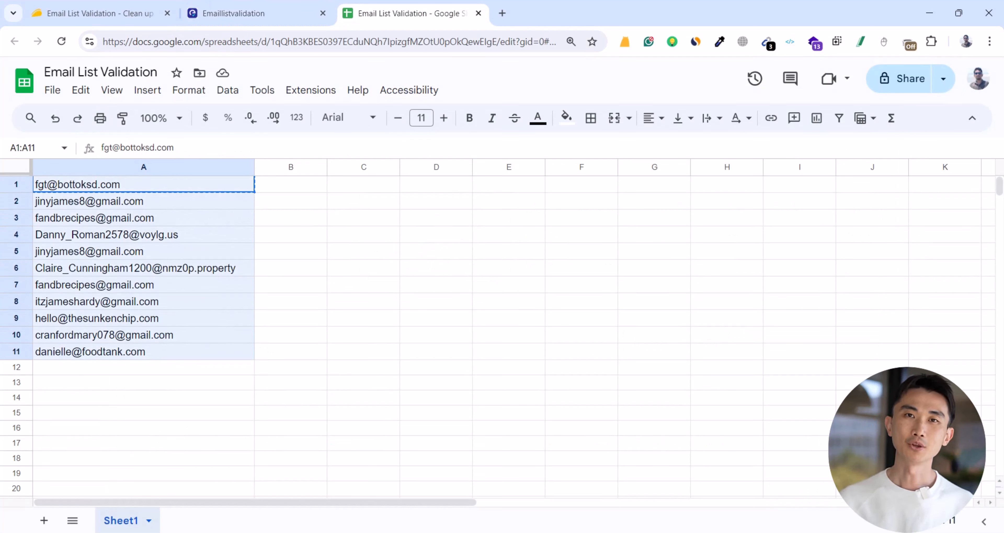
key(ctrl+c)
Return to the Emaillistvalidation app and examine the file import option for Bulk Email Verification
key(ctrl+shift+Tab)
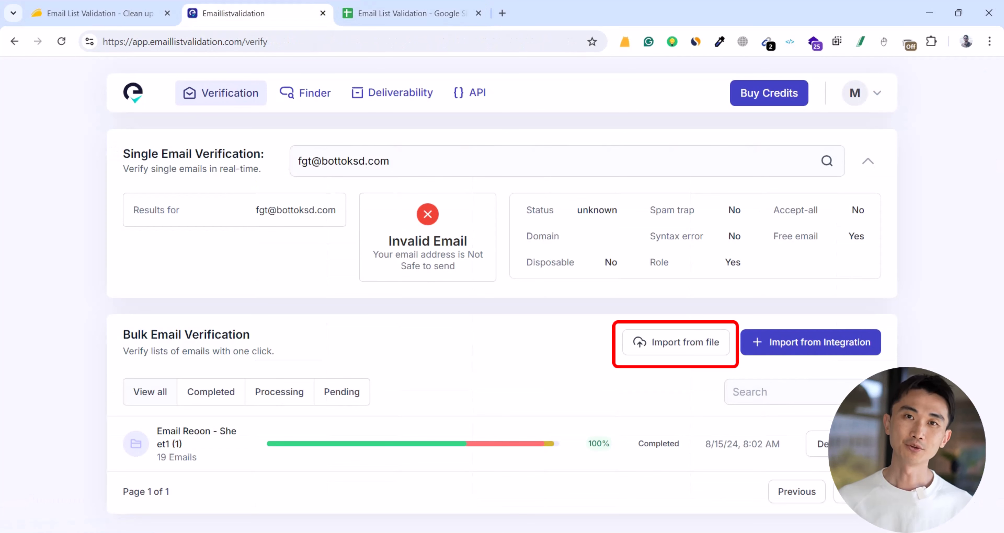
drag(618, 343, 723, 343)
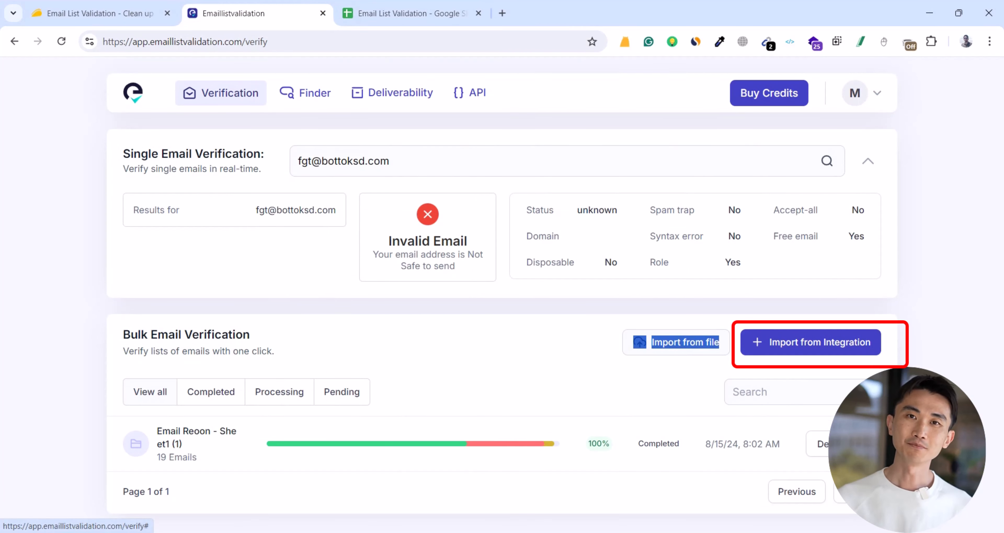
Upload the Email List Validation - Sheet1 CSV file to Bulk Email Verification and start verifying the list
click(717, 343)
click(502, 320)
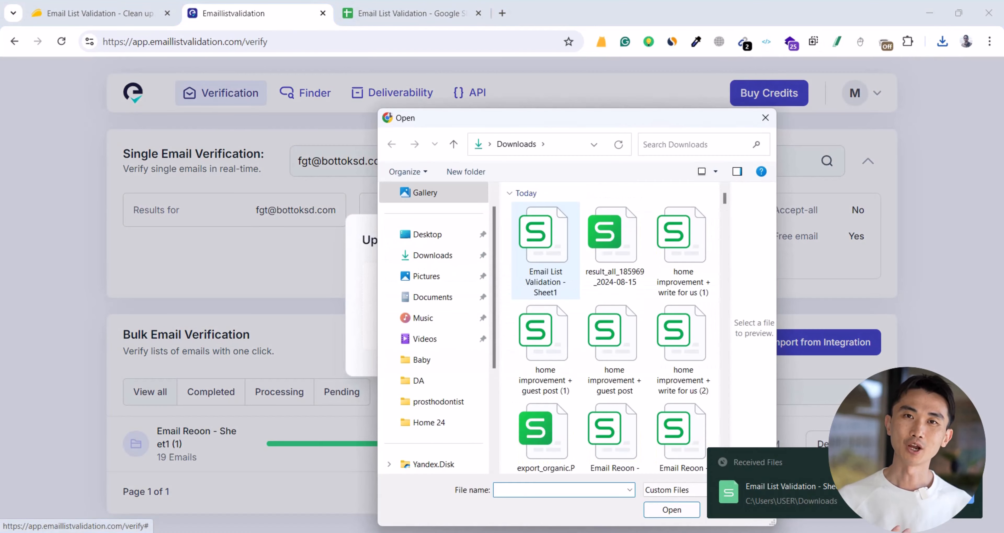
click(545, 246)
click(672, 510)
click(574, 400)
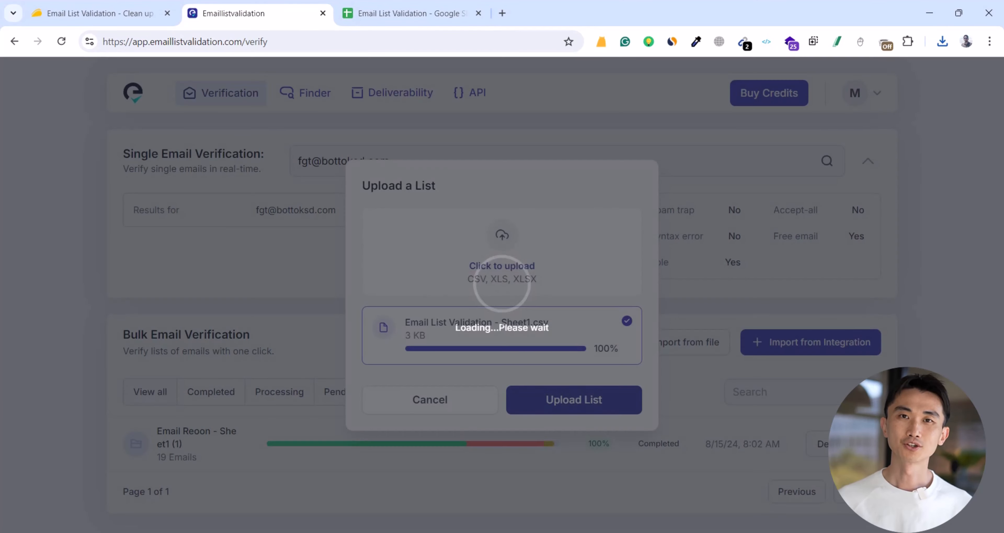
scroll(816, 444, down, 1)
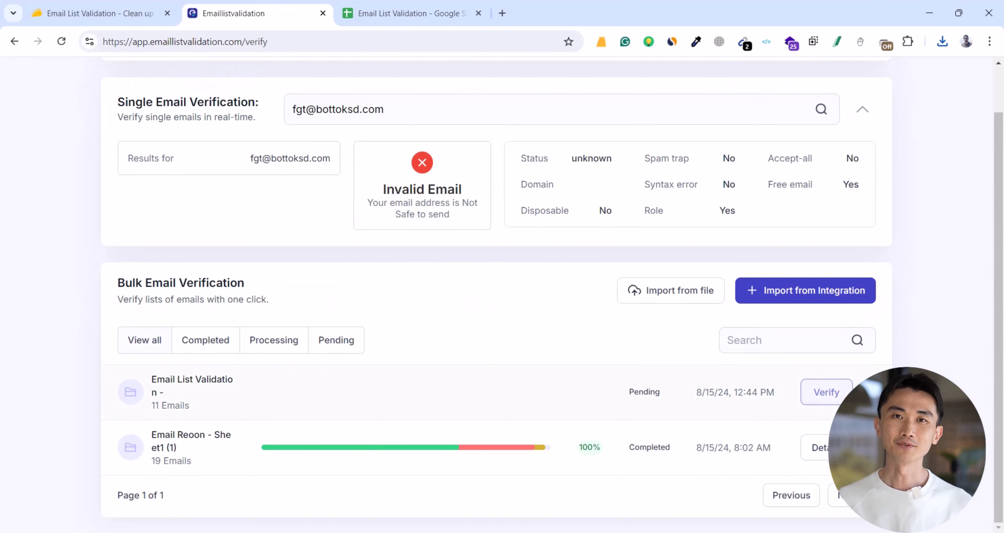
click(817, 392)
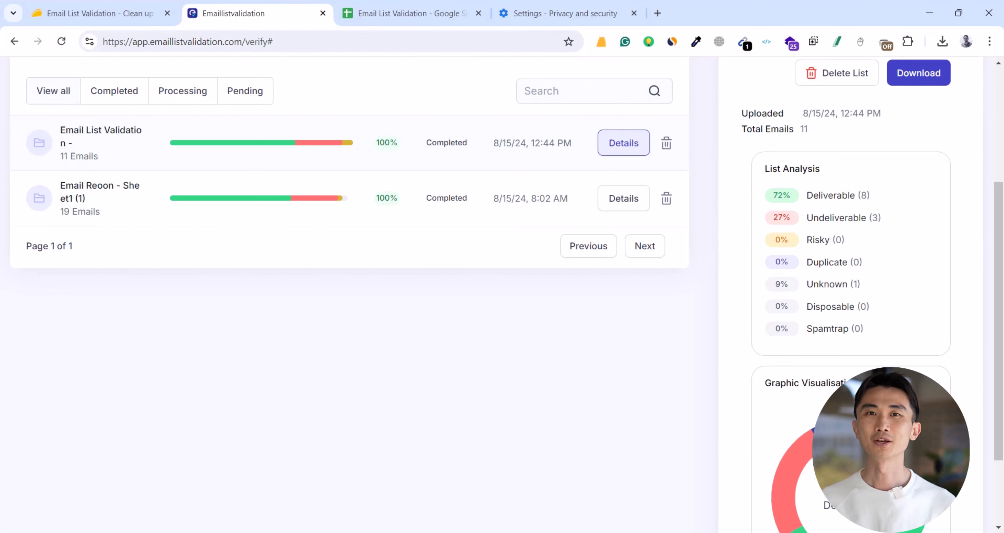
Examine the verified list's analysis by category, from Deliverable and Undeliverable to Duplicate, Unknown, Disposable and Spamtrap
drag(806, 195, 861, 195)
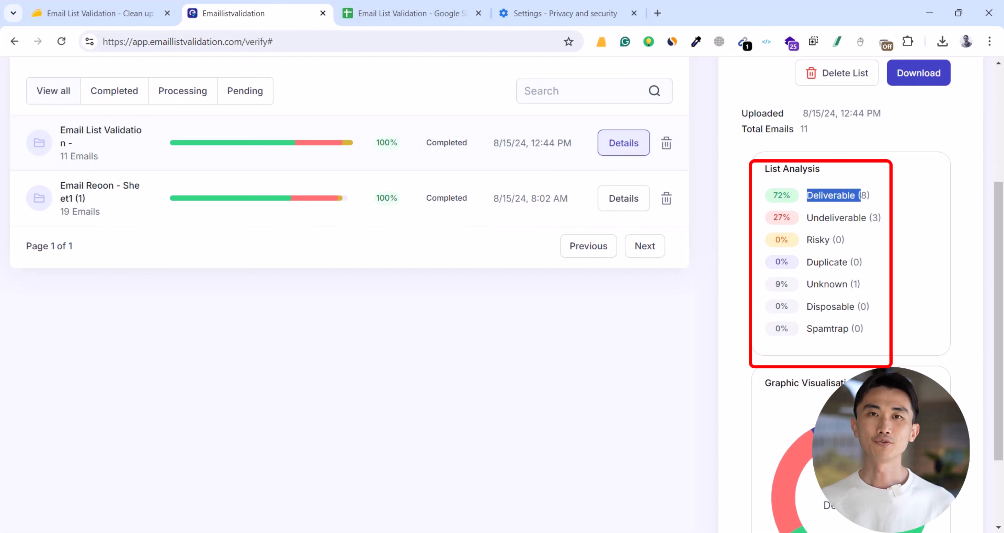
drag(806, 217, 869, 217)
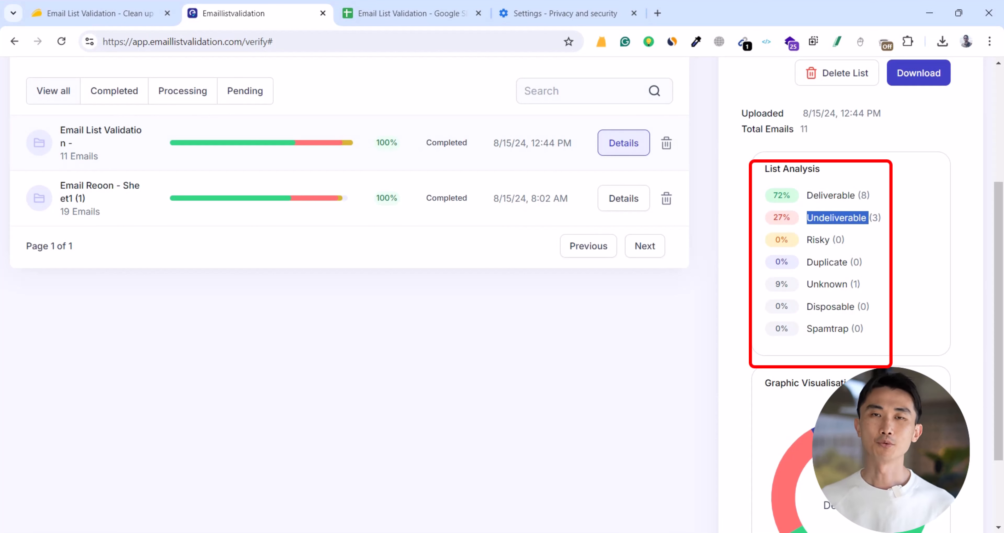
drag(806, 240, 862, 261)
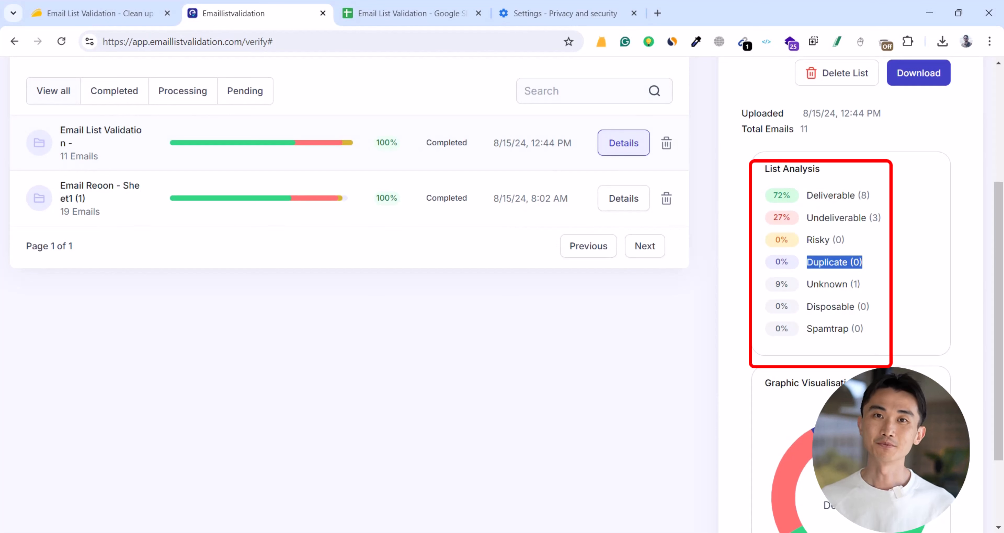
drag(807, 284, 860, 284)
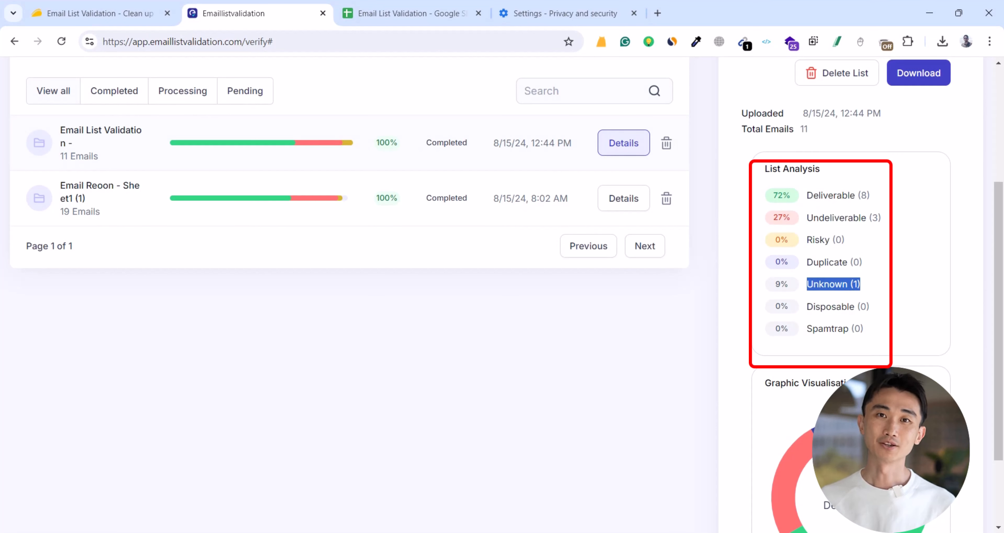
drag(807, 307, 869, 306)
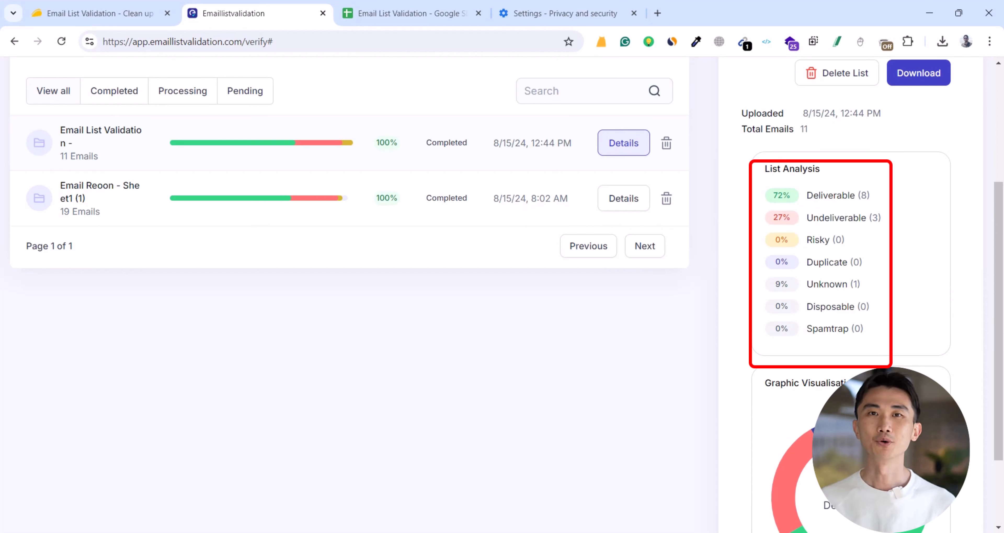
drag(807, 328, 864, 328)
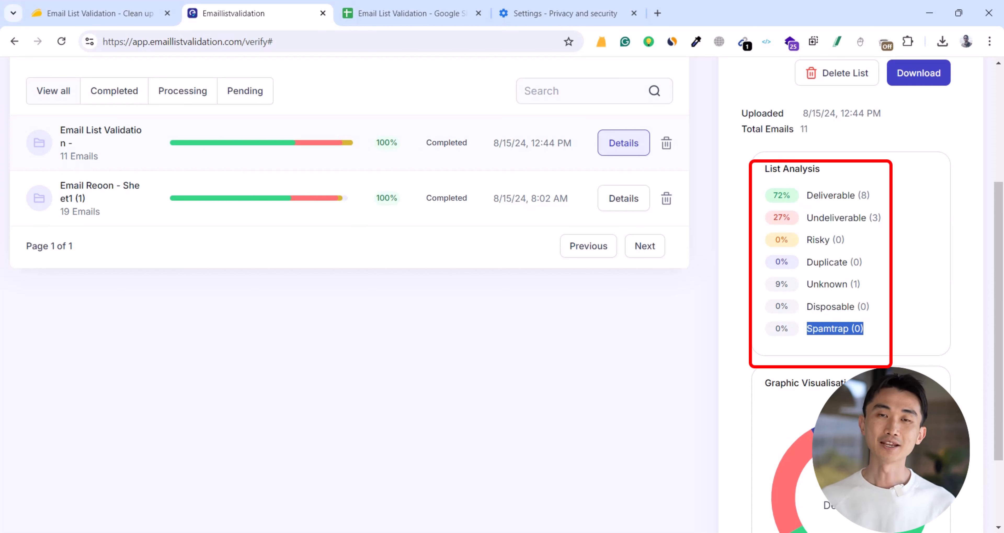
Examine the Graphic Visualisation chart and its deliverable percentage for the verified list
scroll(507, 273, down, 3)
drag(765, 277, 857, 277)
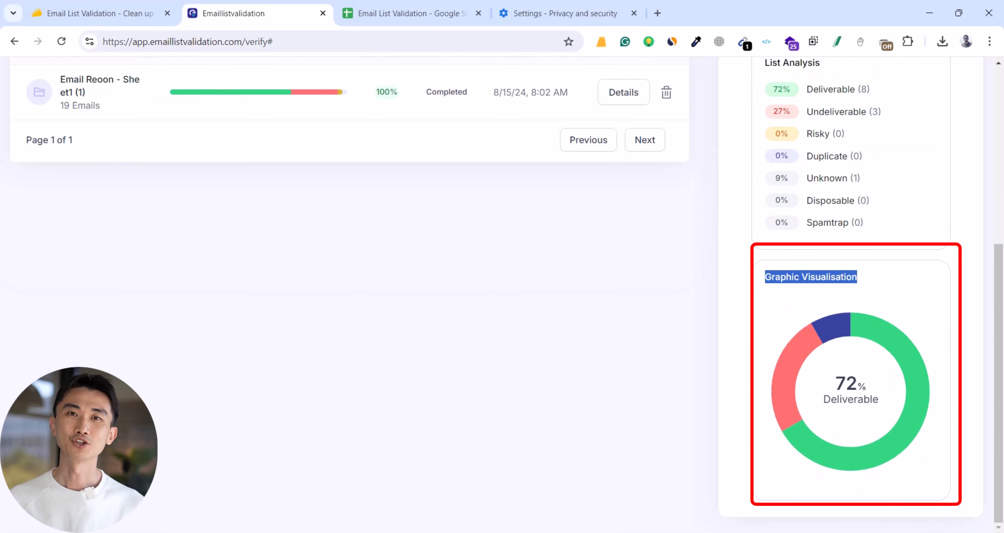
click(859, 278)
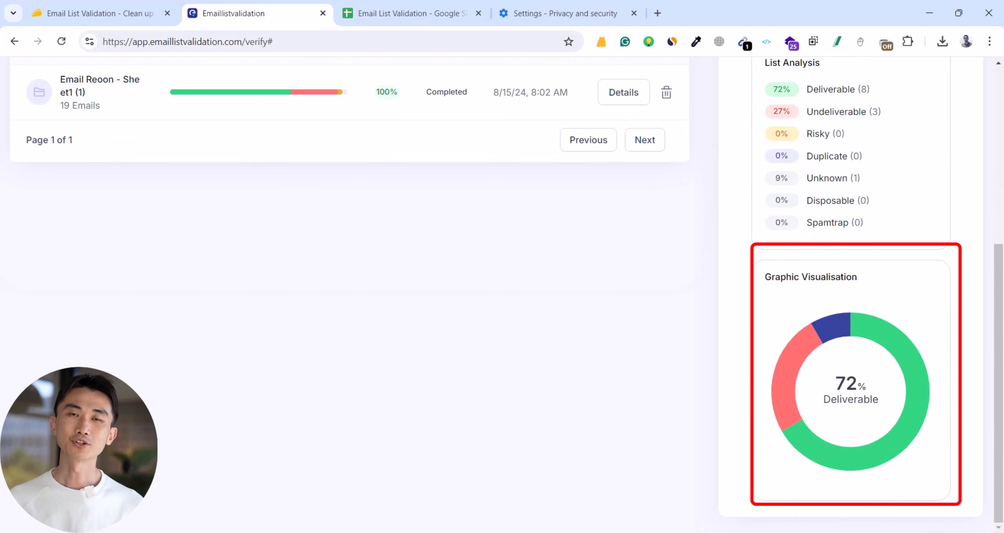
drag(836, 383, 879, 400)
Review the Only Bad Emails and Accept-All export settings, and download the Email List Validation list with All results
scroll(880, 400, up, 3)
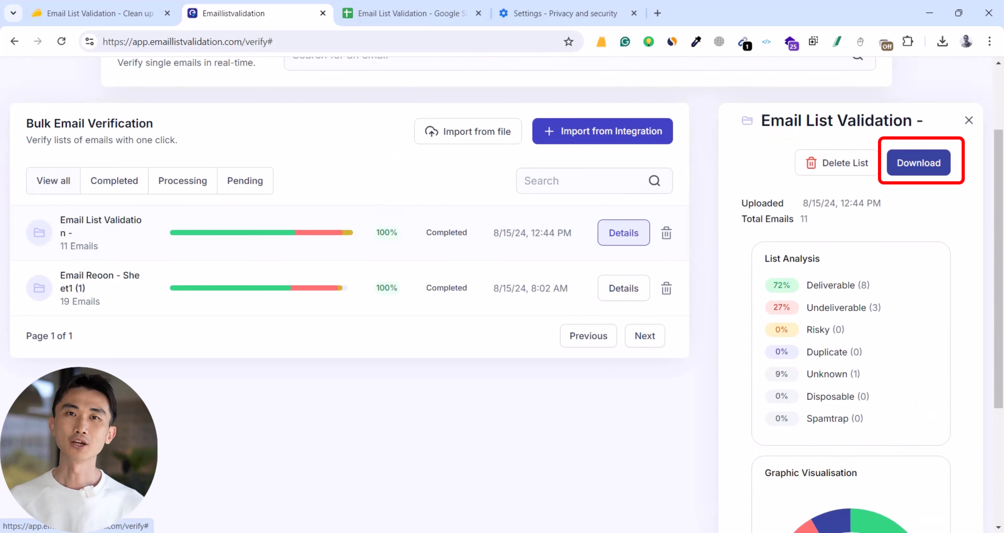
click(919, 163)
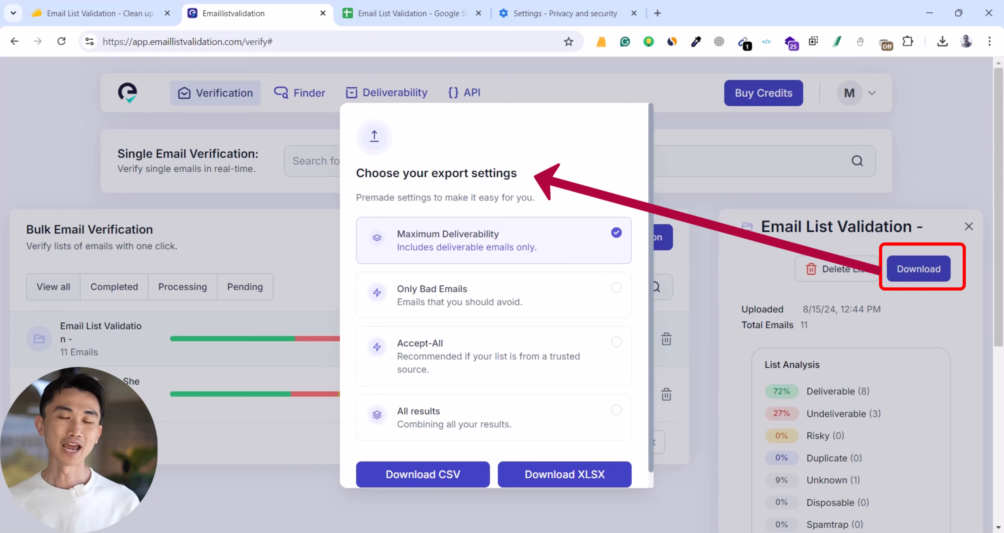
click(493, 295)
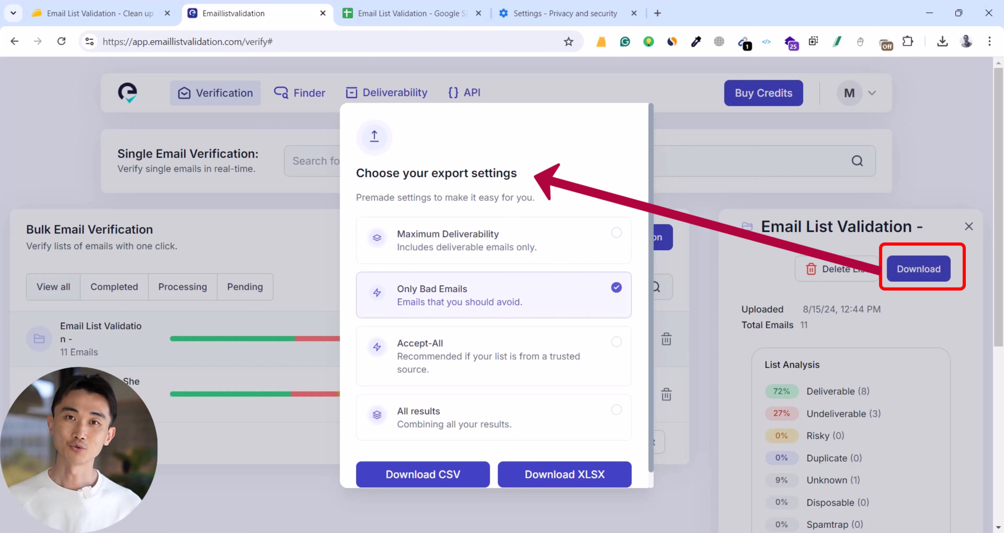
click(493, 357)
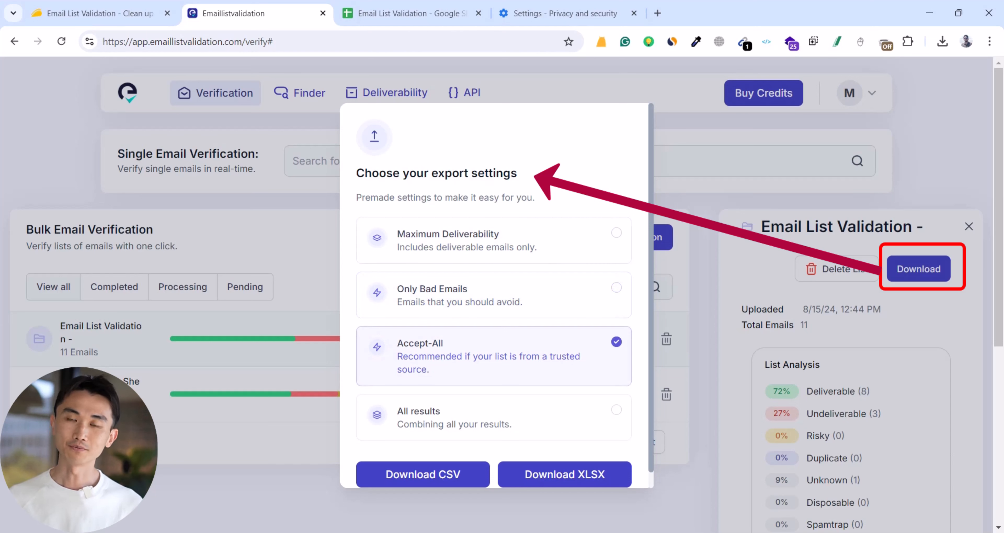
click(493, 418)
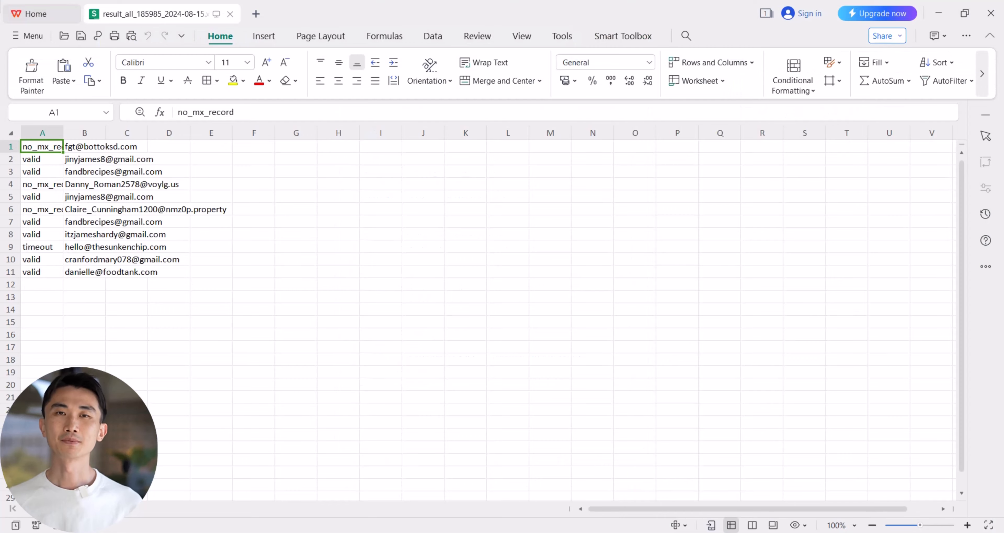
Examine the statuses in A2:A10 of the exported results spreadsheet, and open the integration import in the Emaillistvalidation app's Bulk Email Verification
click(42, 159)
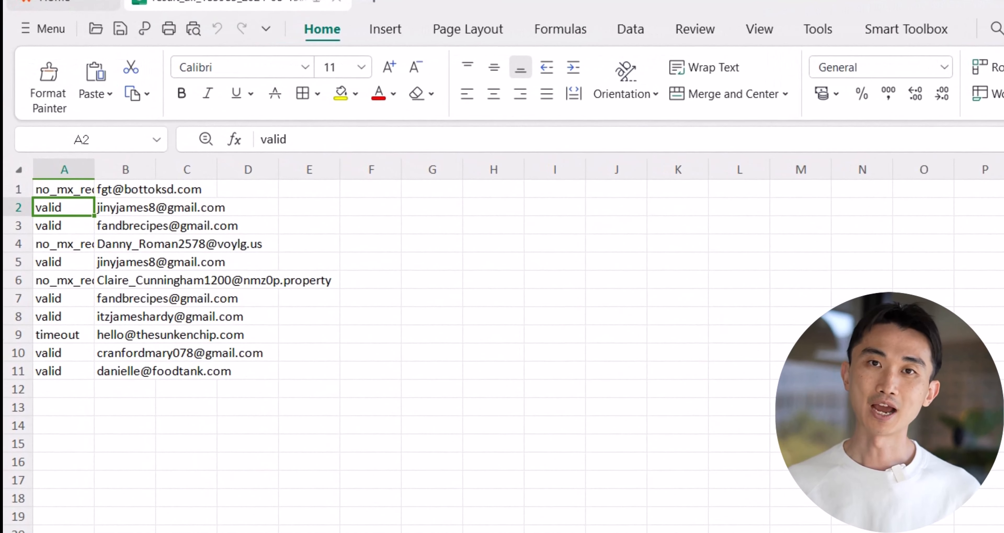
drag(63, 207, 62, 353)
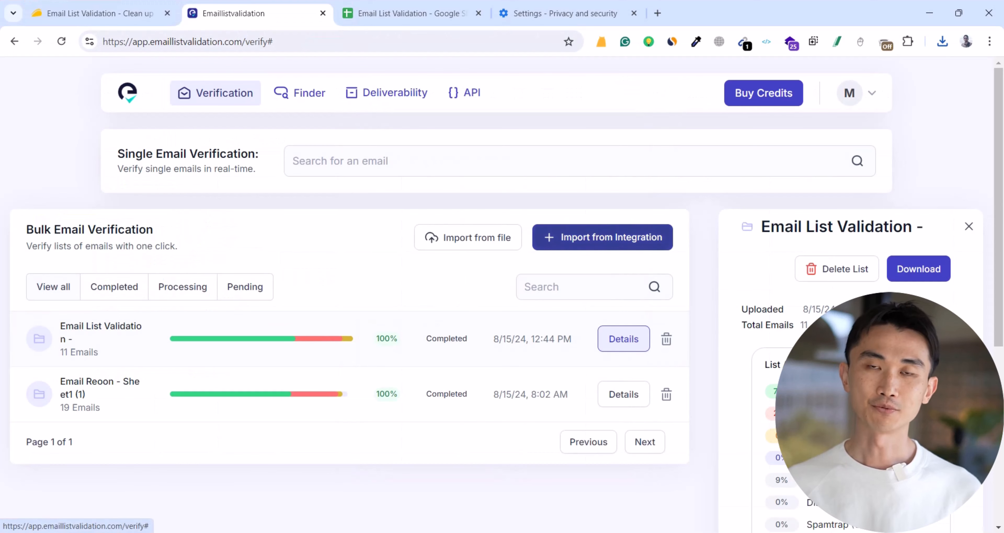
click(589, 237)
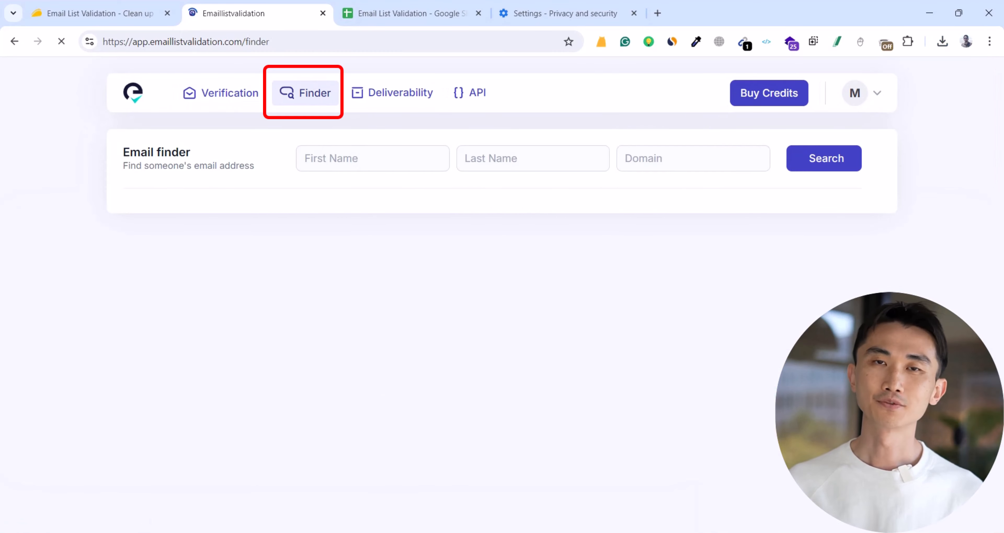
Examine the Email finder's first name, last name and domain fields, and open the Deliverability pricing plans
click(363, 158)
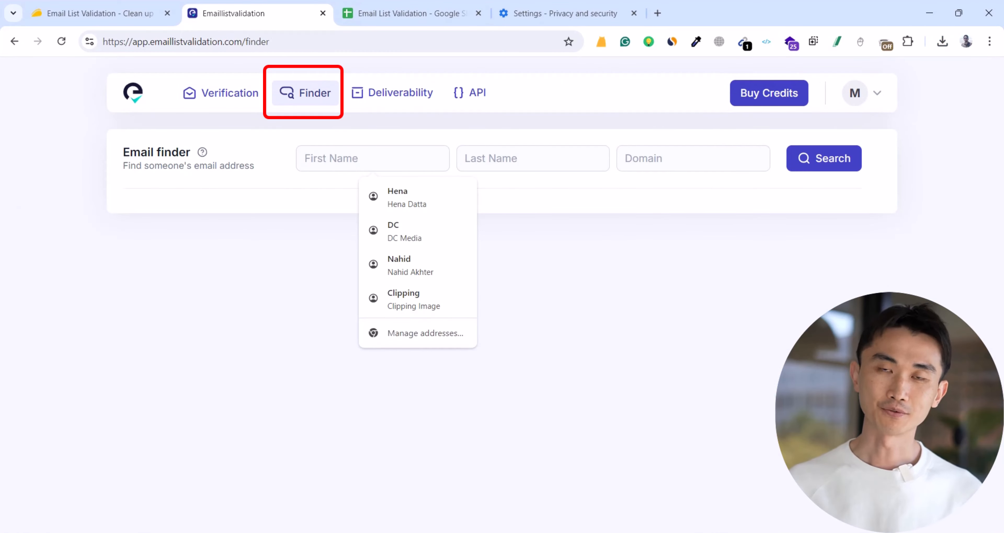
click(532, 158)
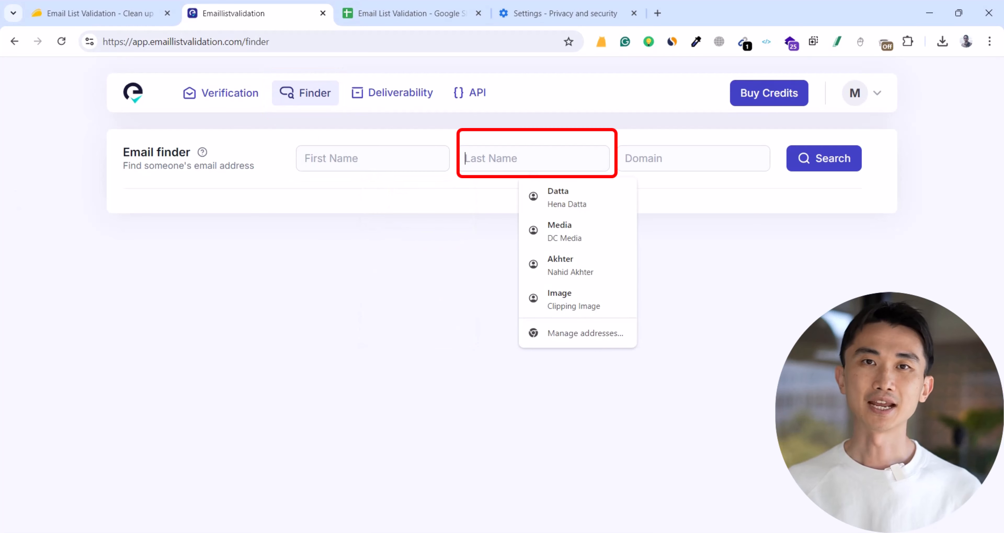
click(693, 158)
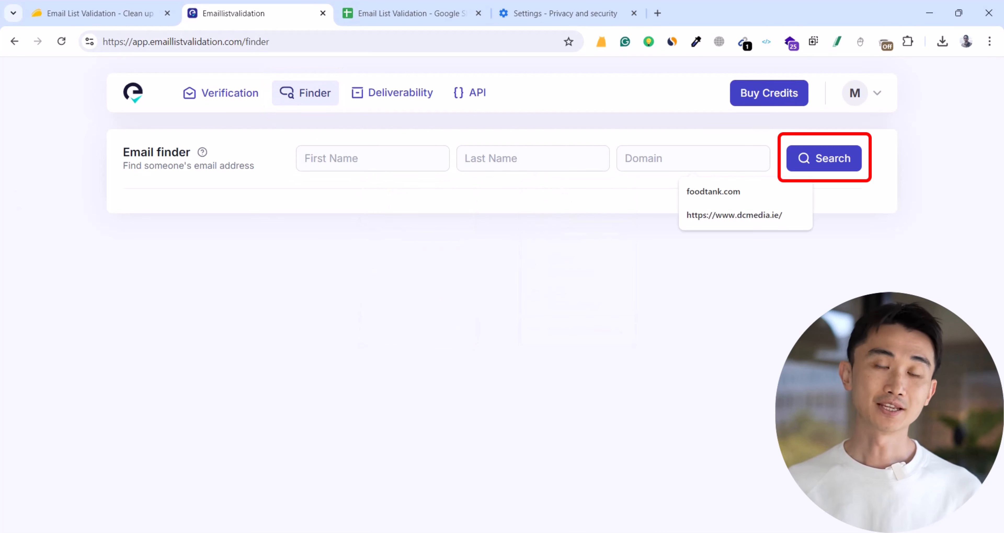
click(392, 92)
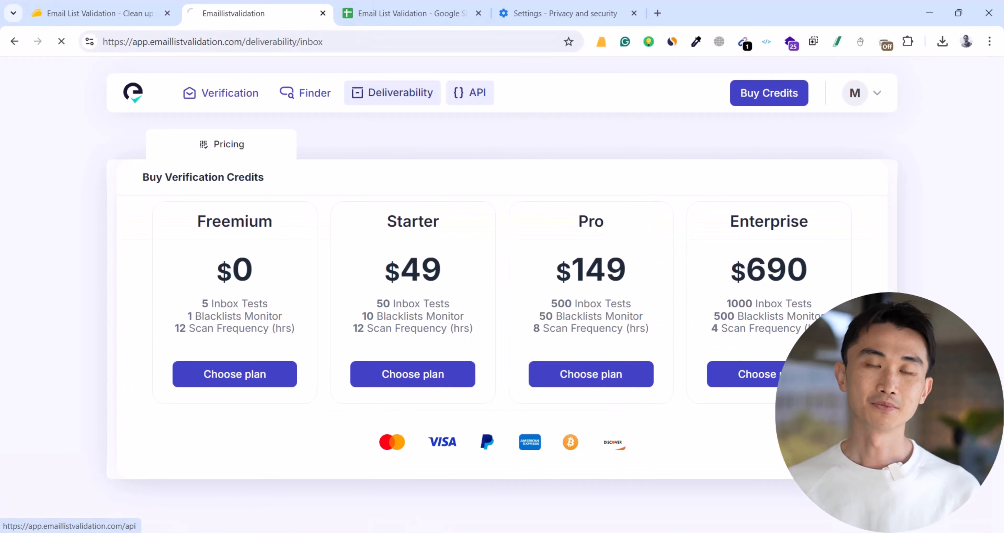
Open the API page and examine the API documentation's code samples for Ruby, PHP and C#
click(463, 92)
scroll(498, 292, down, 8)
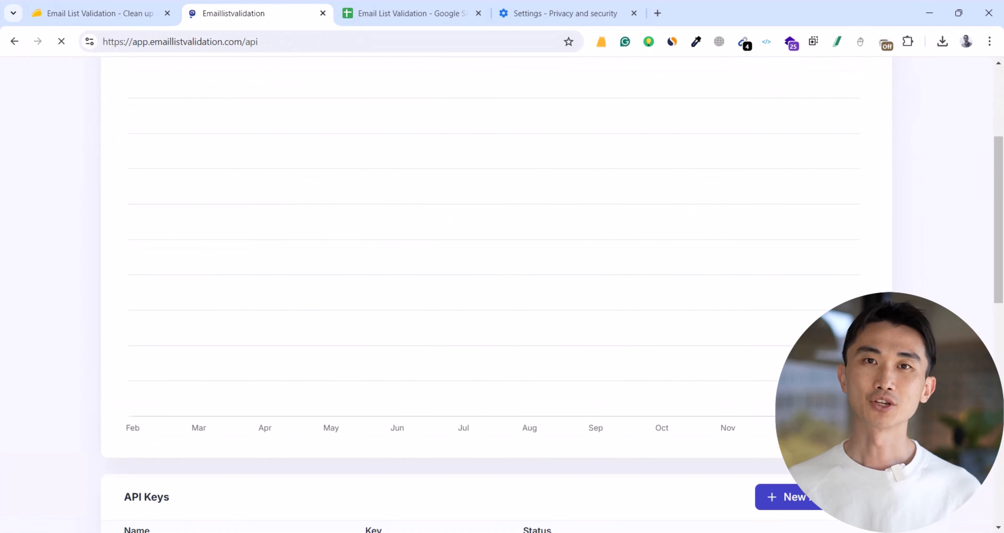
click(770, 367)
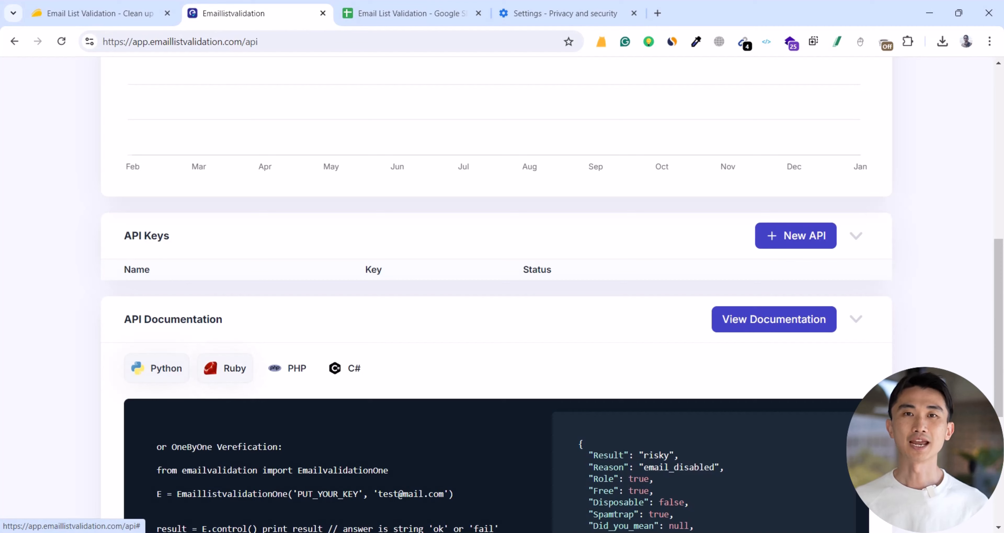
click(225, 368)
click(287, 369)
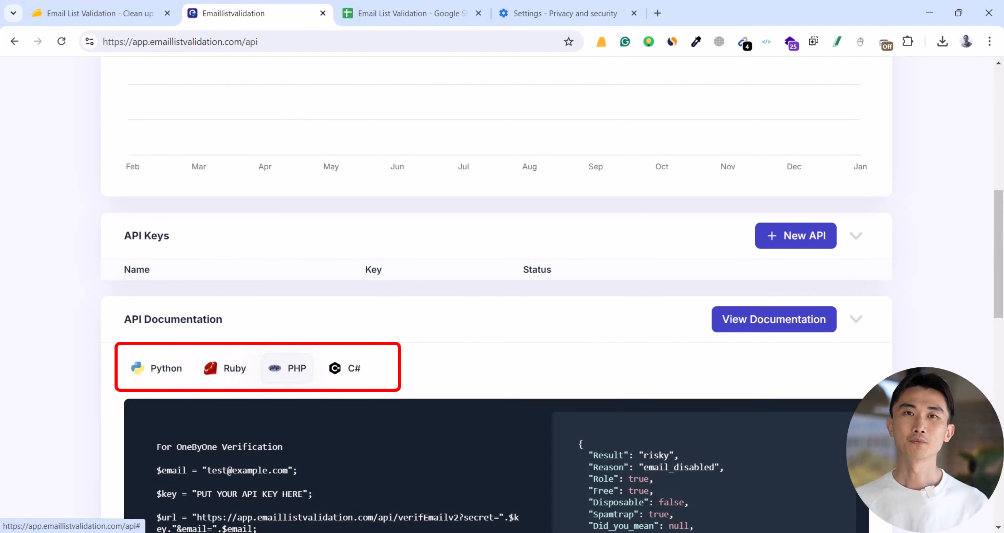
click(344, 369)
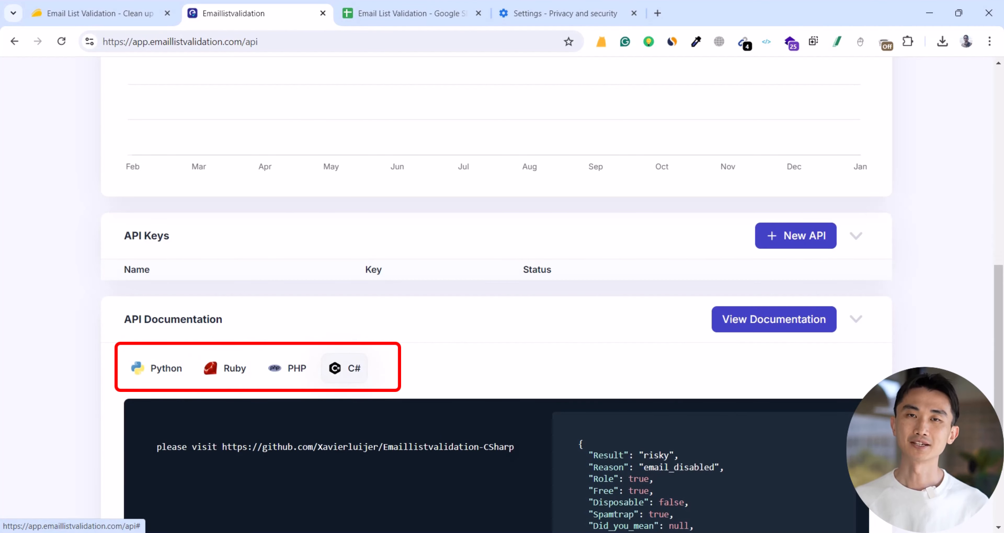
scroll(502, 295, up, 9)
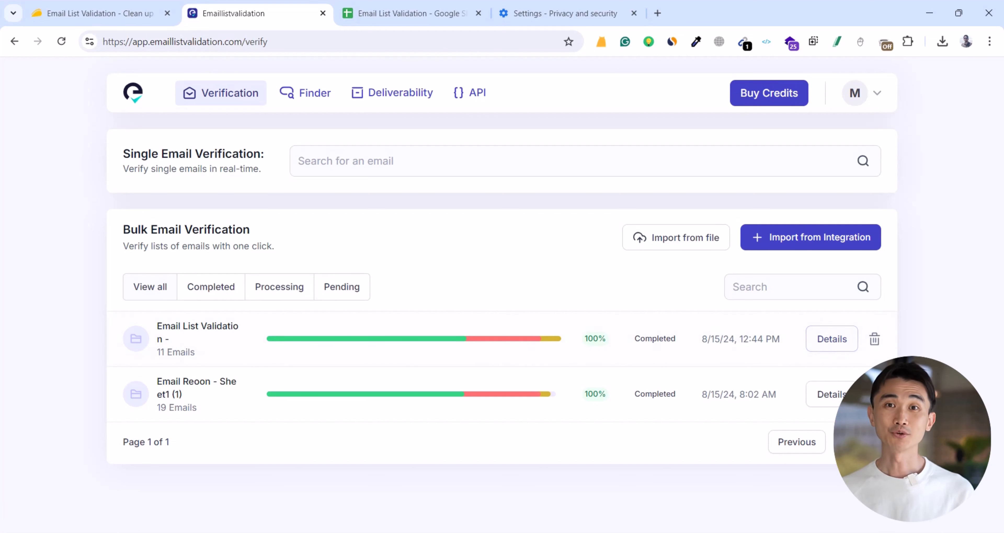
Switch to the AppSumo page for Email List Validation and examine the deal's price
click(100, 13)
scroll(768, 408, up, 20)
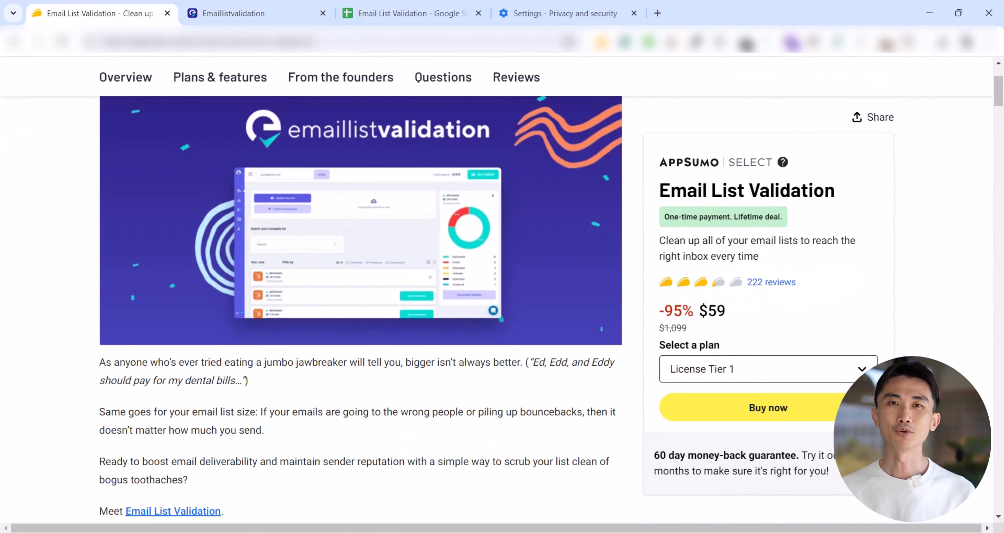
drag(699, 311, 726, 311)
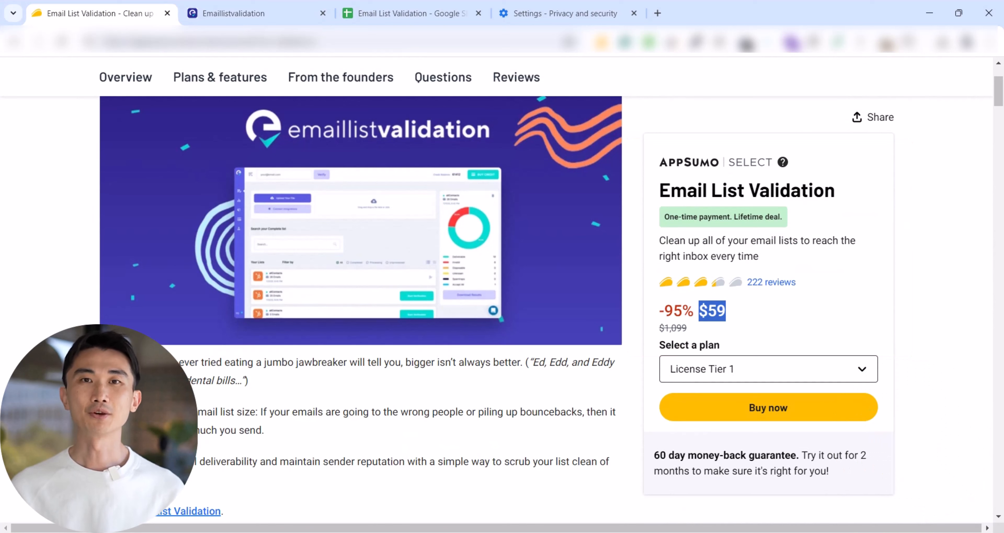
click(736, 312)
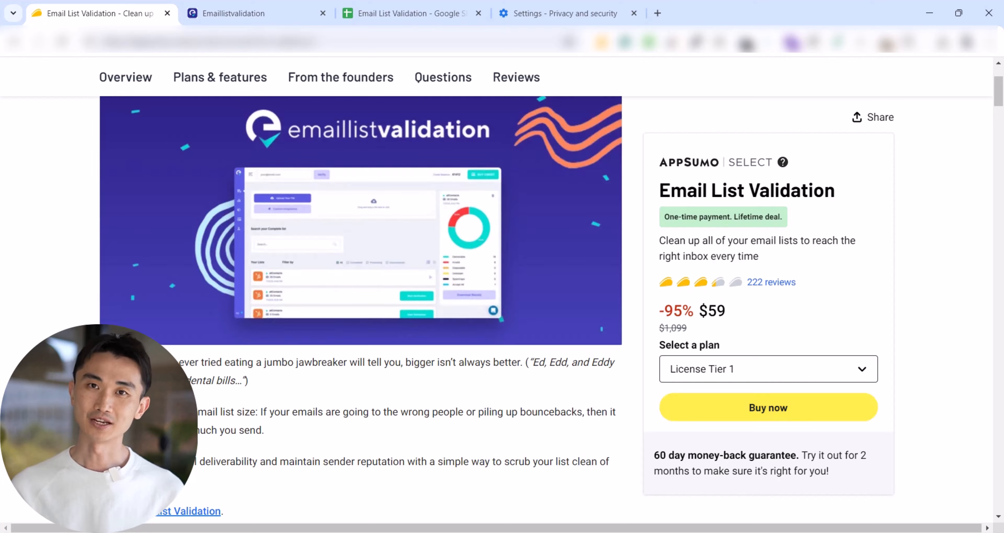
Examine the deal page's at-a-glance details and overview, covering integrations, GDPR compliance, bulk verification and the real-time API
scroll(361, 273, down, 5)
scroll(360, 300, down, 10)
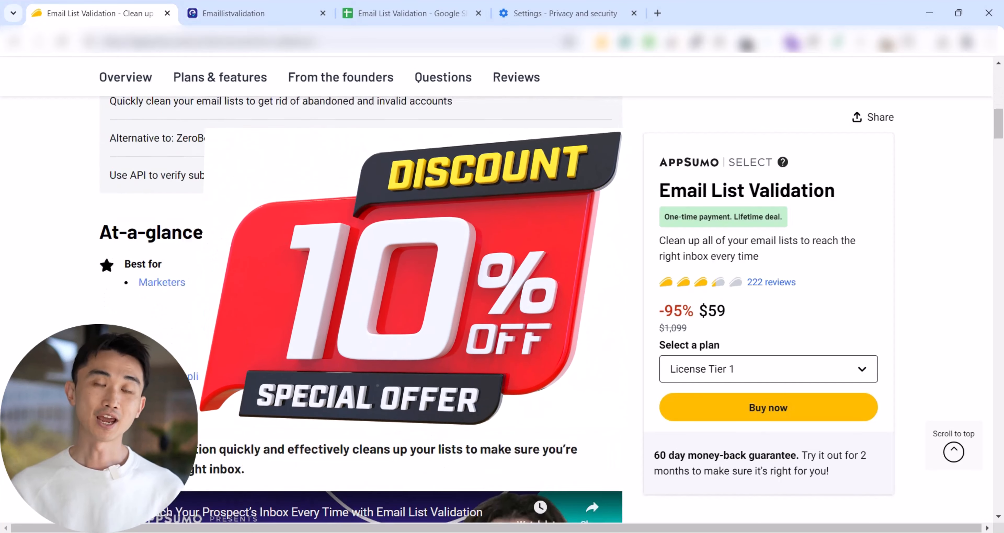
scroll(361, 300, down, 5)
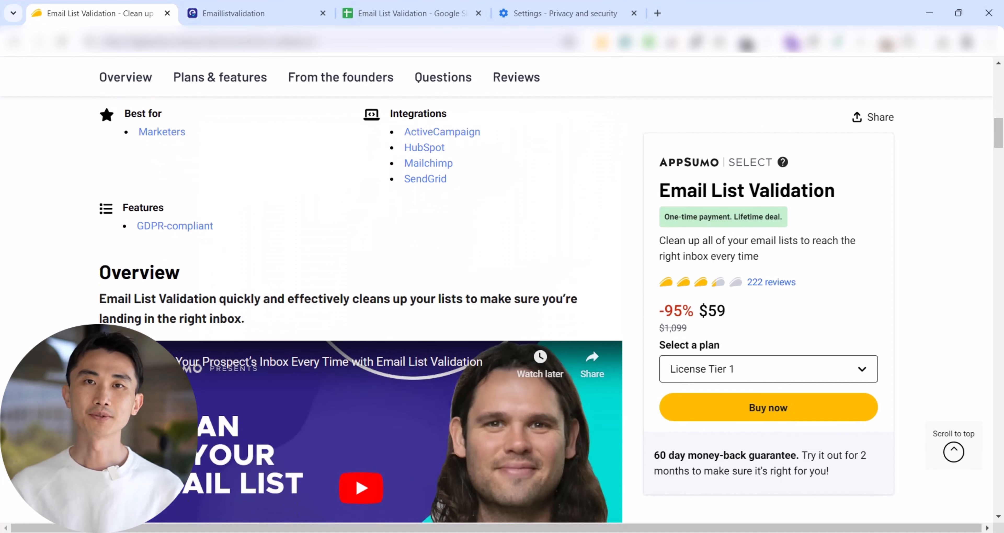
scroll(360, 300, down, 6)
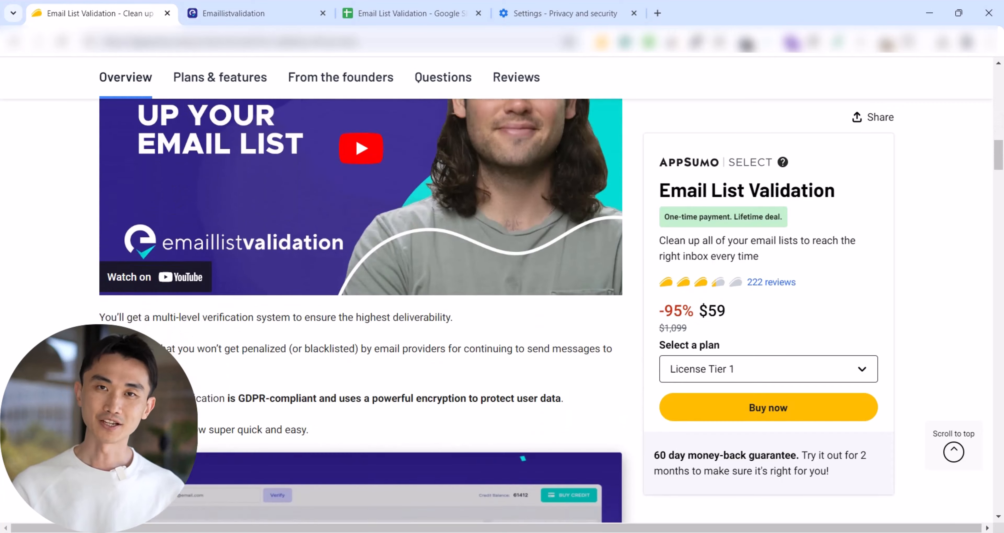
scroll(361, 301, down, 5)
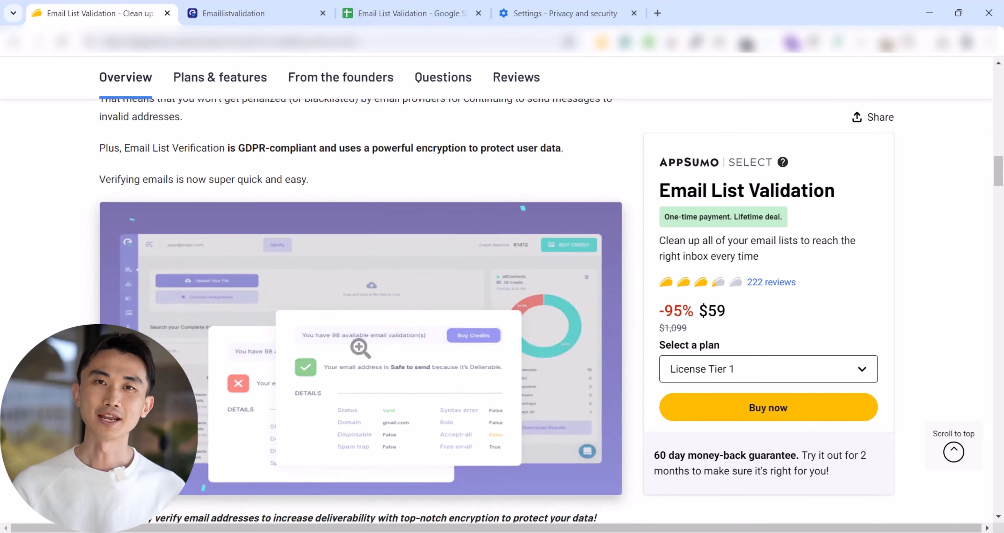
scroll(360, 300, down, 6)
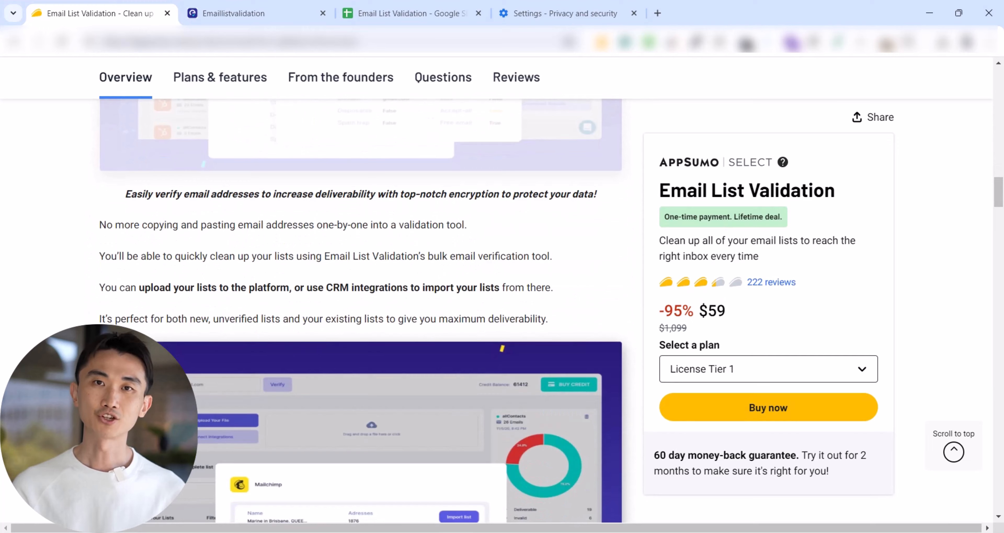
scroll(361, 300, down, 7)
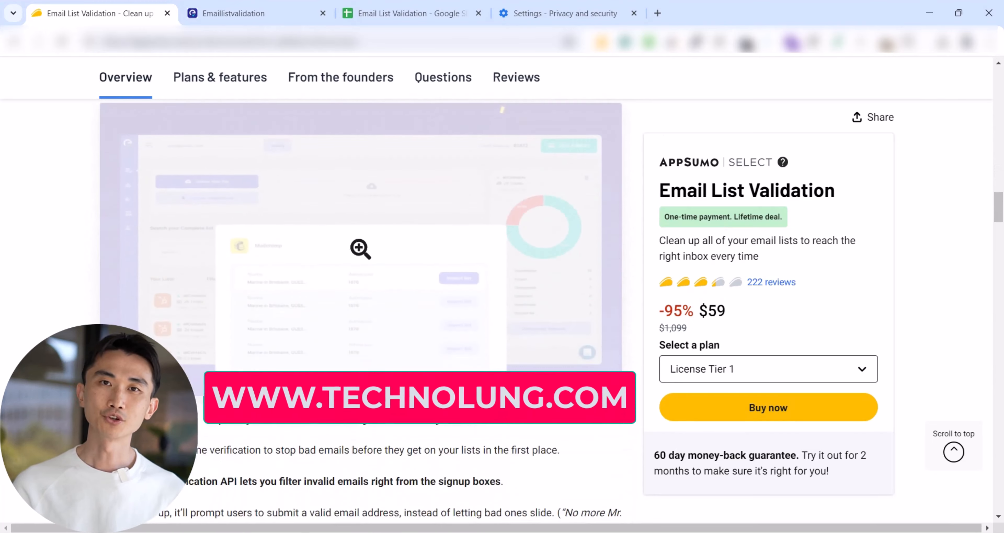
scroll(360, 300, down, 3)
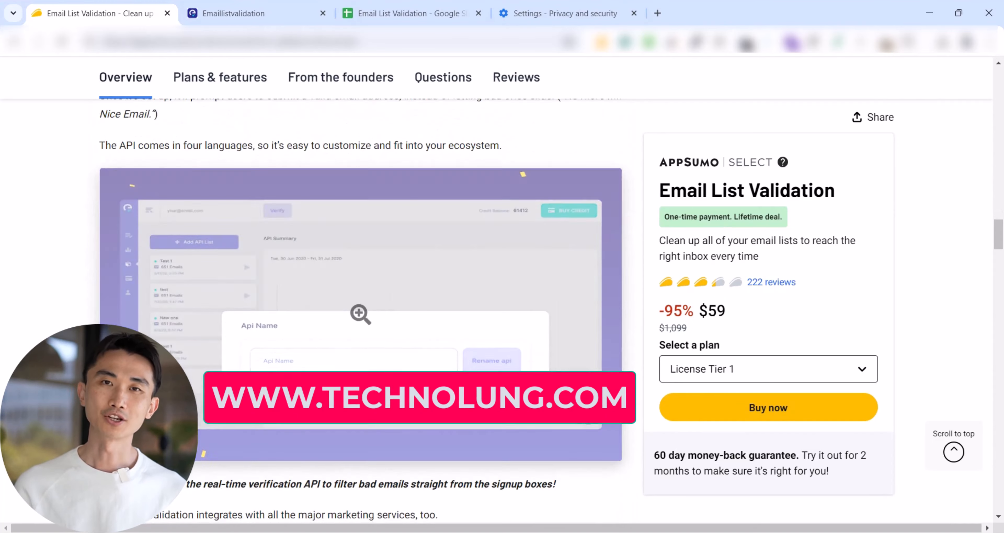